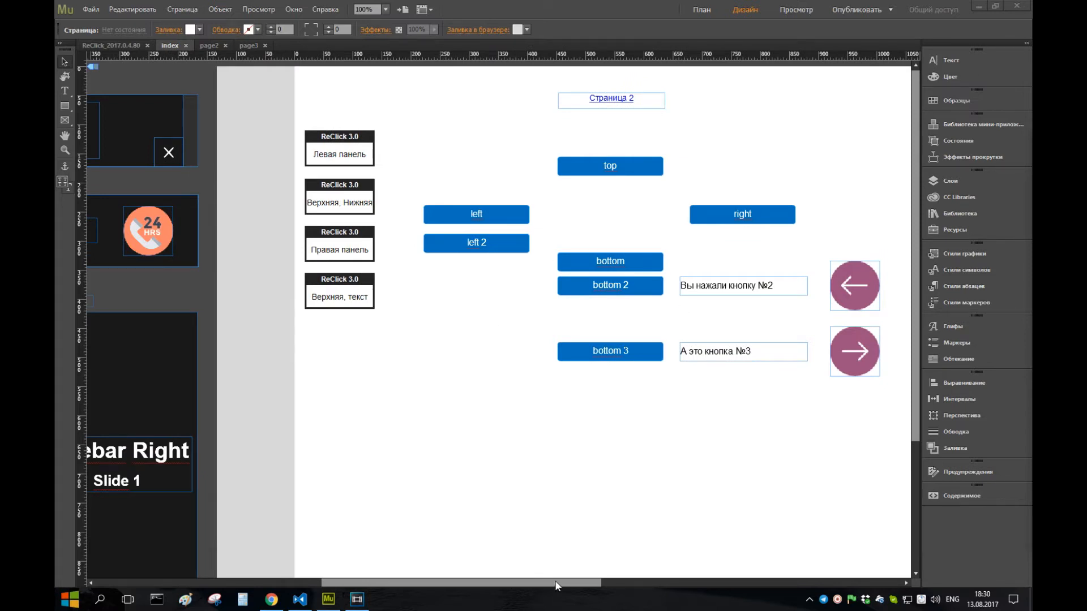
Nudge the Sidebar Right composition slightly closer to Sidebar Left, to X -457, Y 393
drag(552, 581, 468, 582)
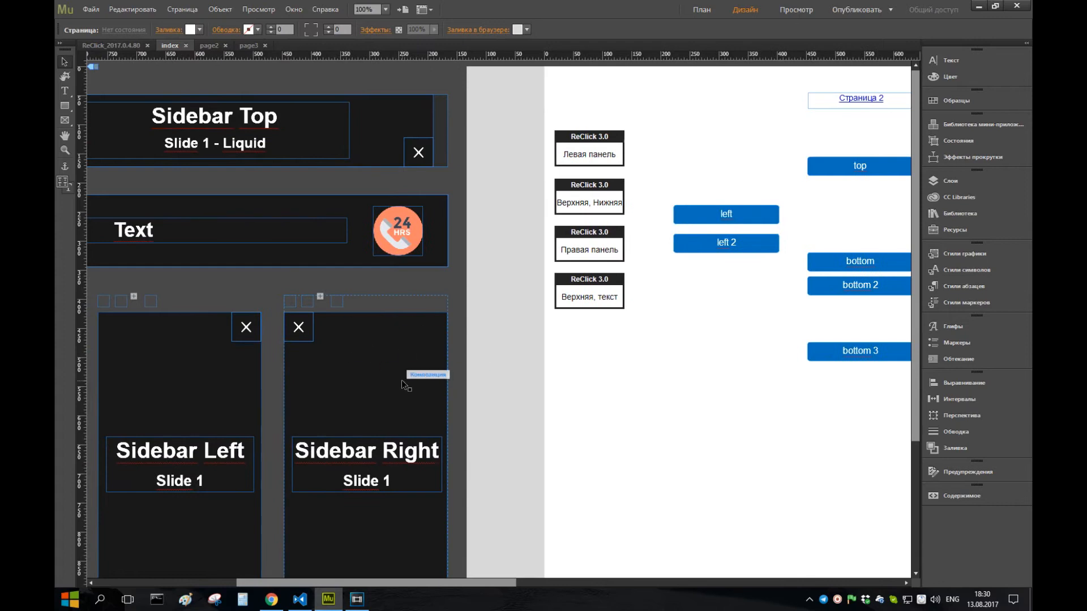
mouse_move(406, 379)
mouse_down()
mouse_move(443, 379)
mouse_move(399, 382)
mouse_up()
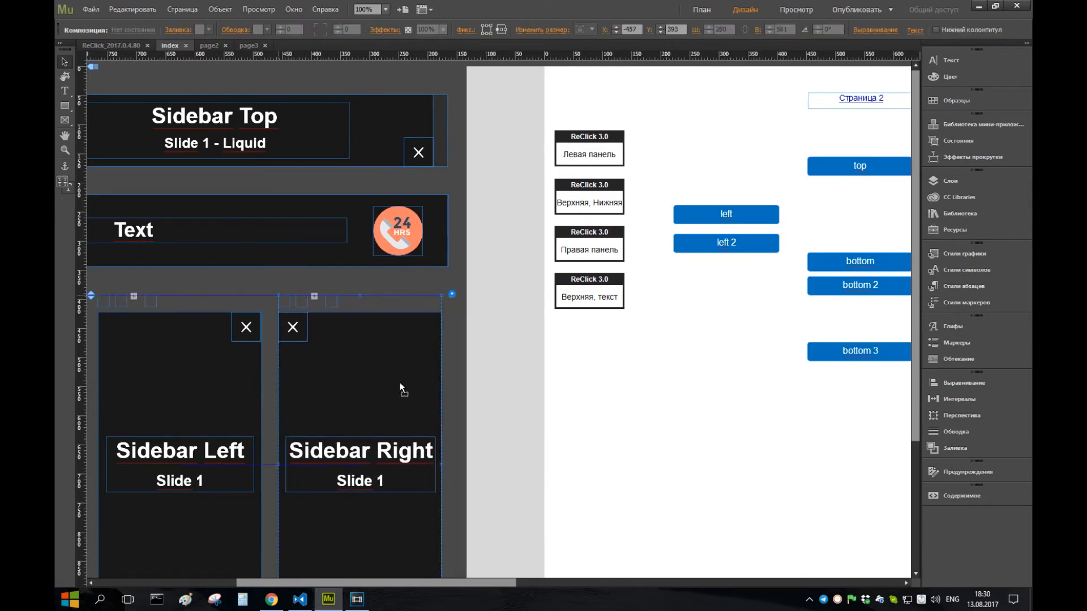
click(286, 301)
drag(369, 583, 440, 586)
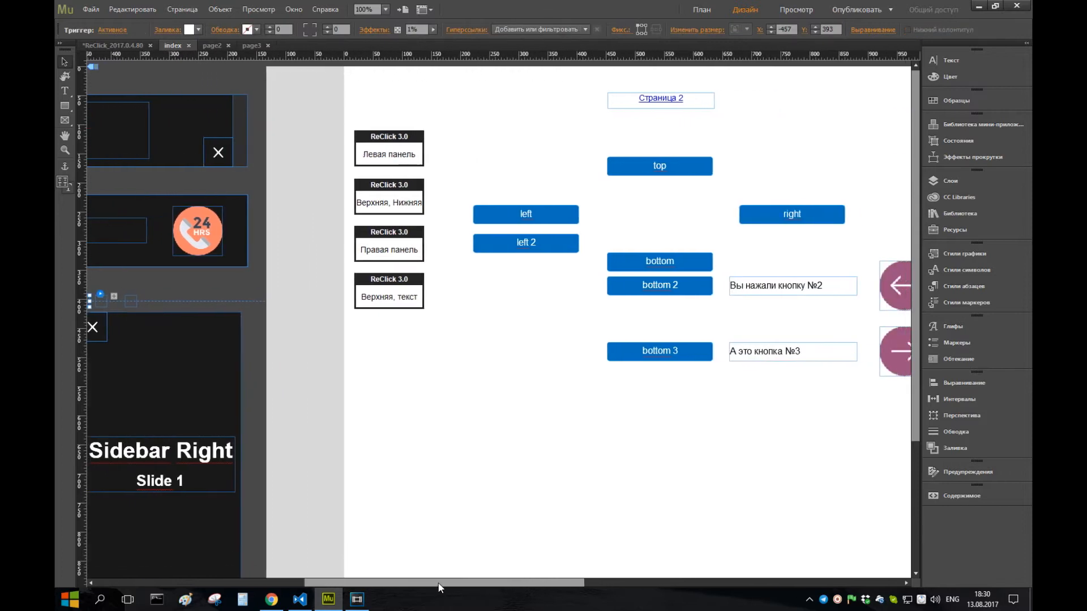
click(616, 357)
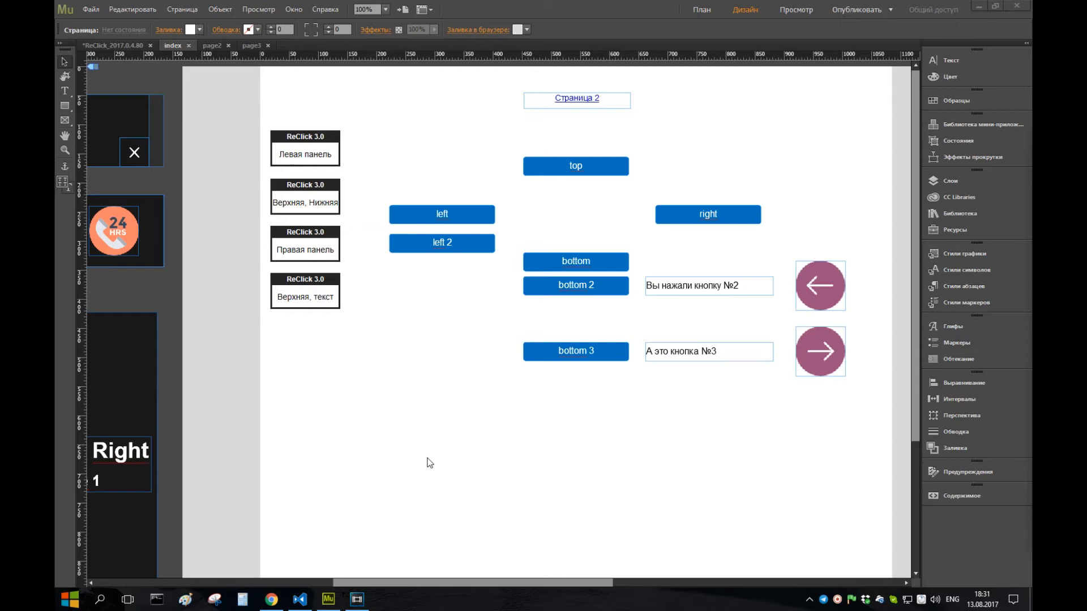
Review the first reclick parameters of the "Левая панель" widget, keeping purpose "6. С элемента на триггер выпадающей панели"
click(335, 137)
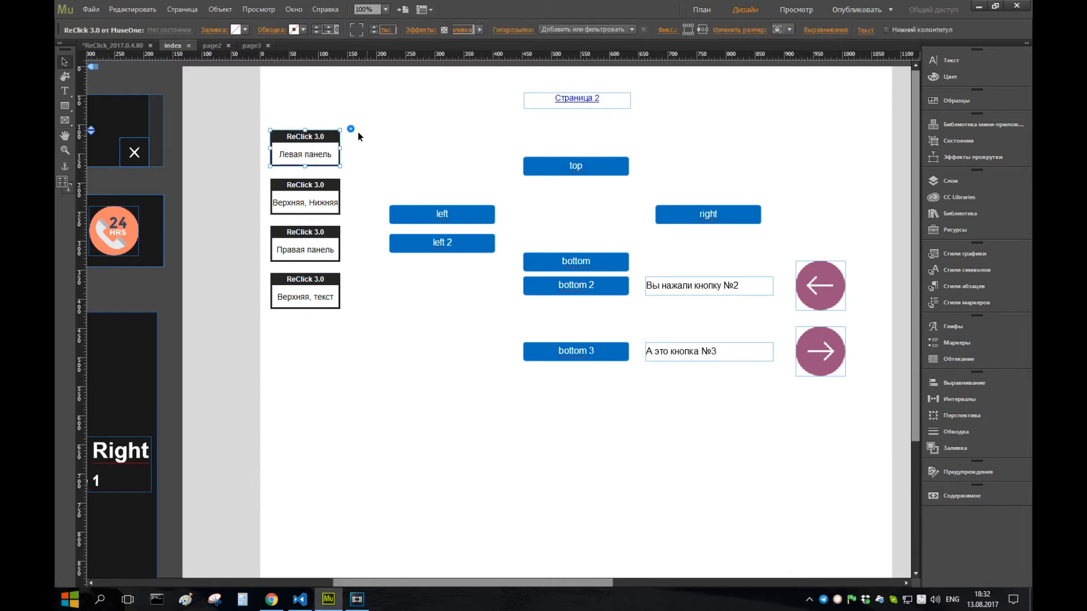
click(351, 130)
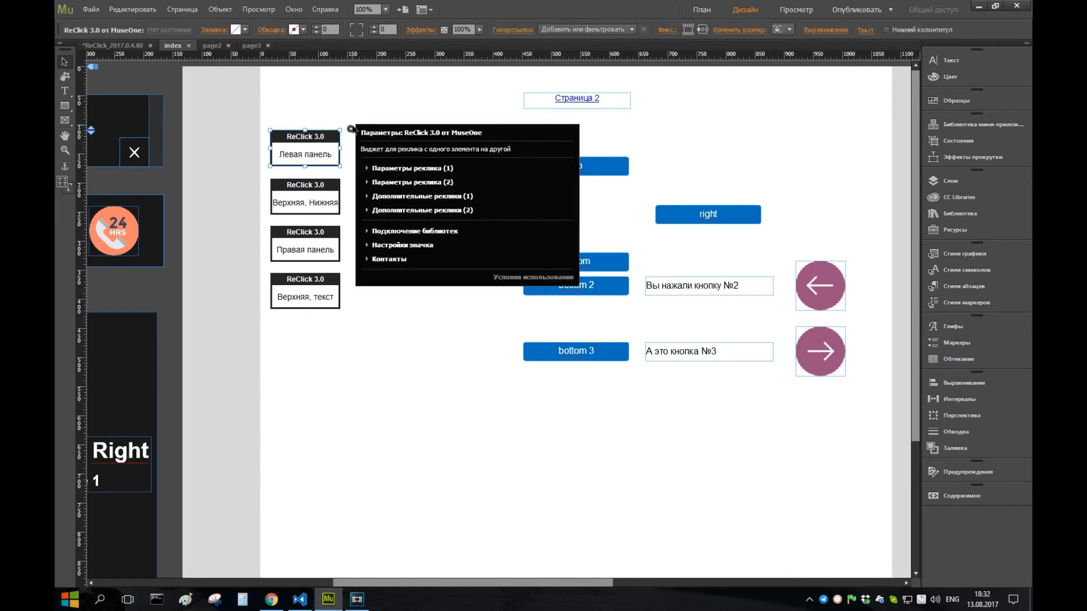
click(417, 168)
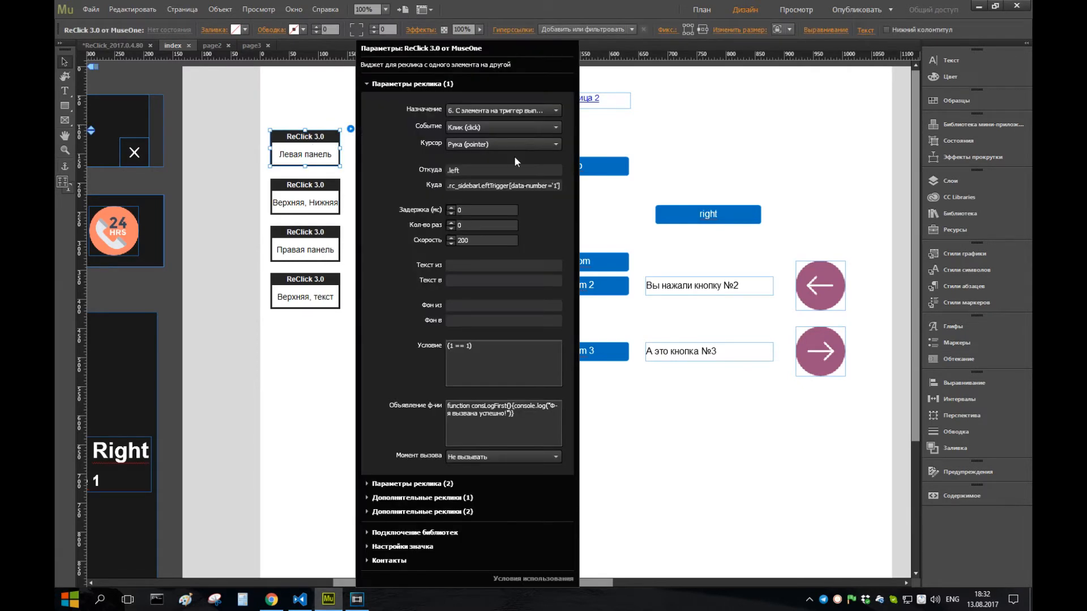
click(533, 112)
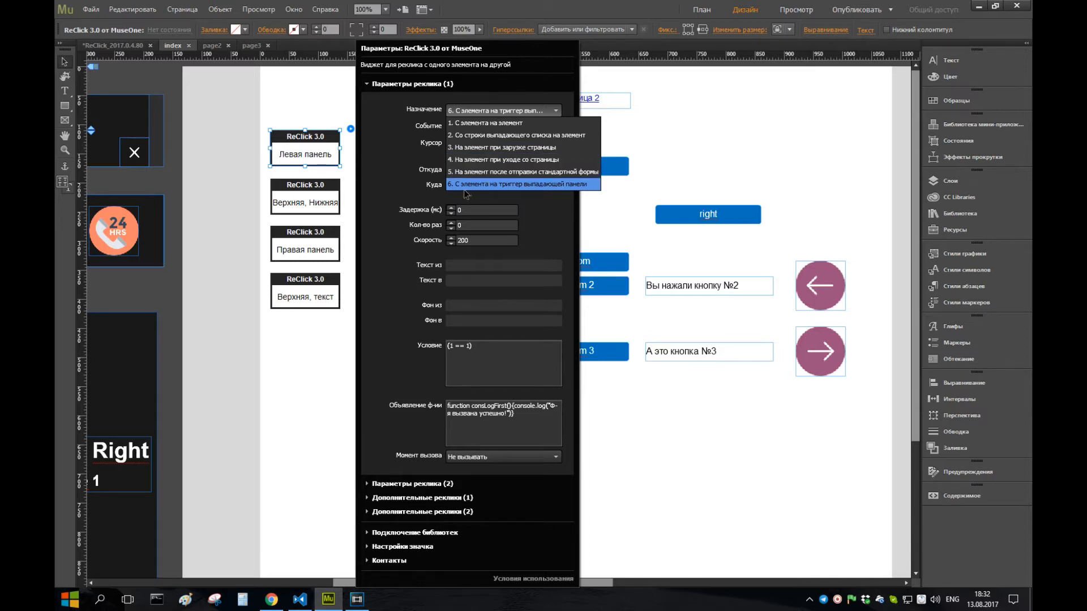
click(497, 188)
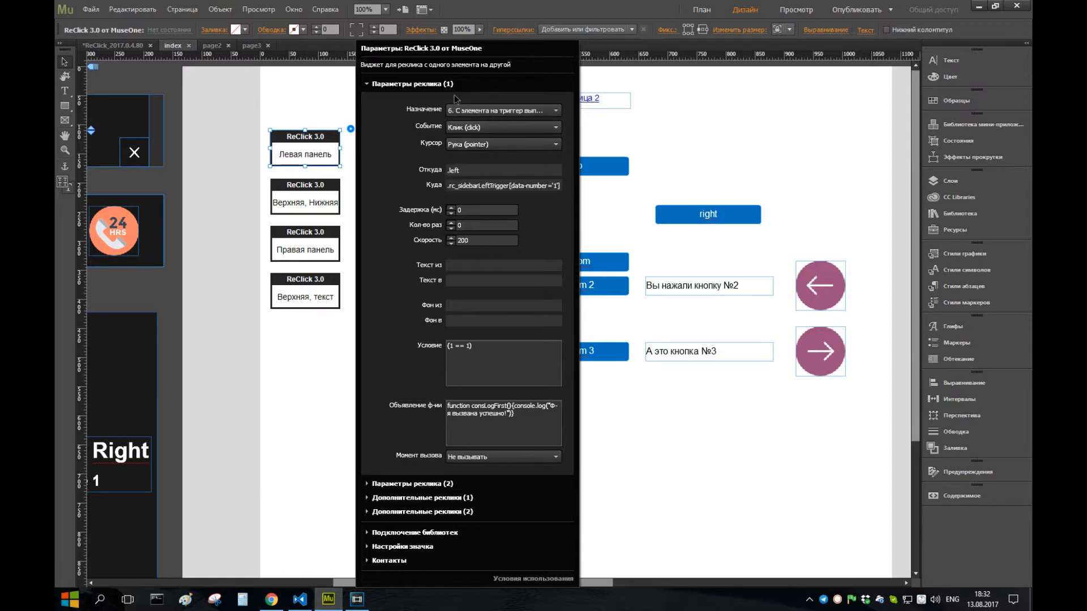
Examine the widget's library connection settings and the connection options offered for reclick.3.0.1.min.js
click(436, 85)
click(426, 232)
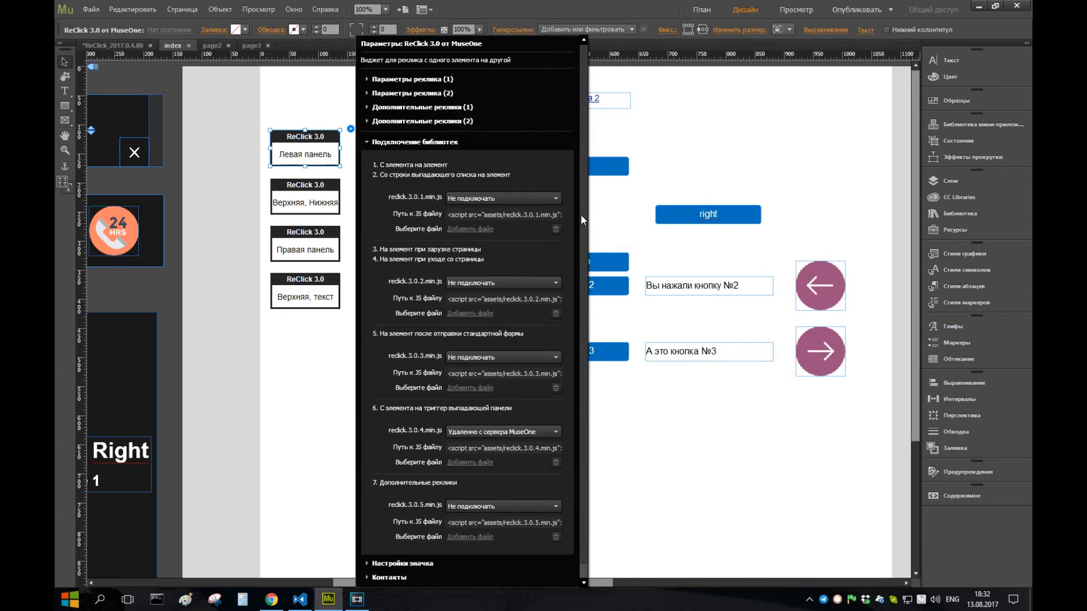
scroll(407, 181, down, 1)
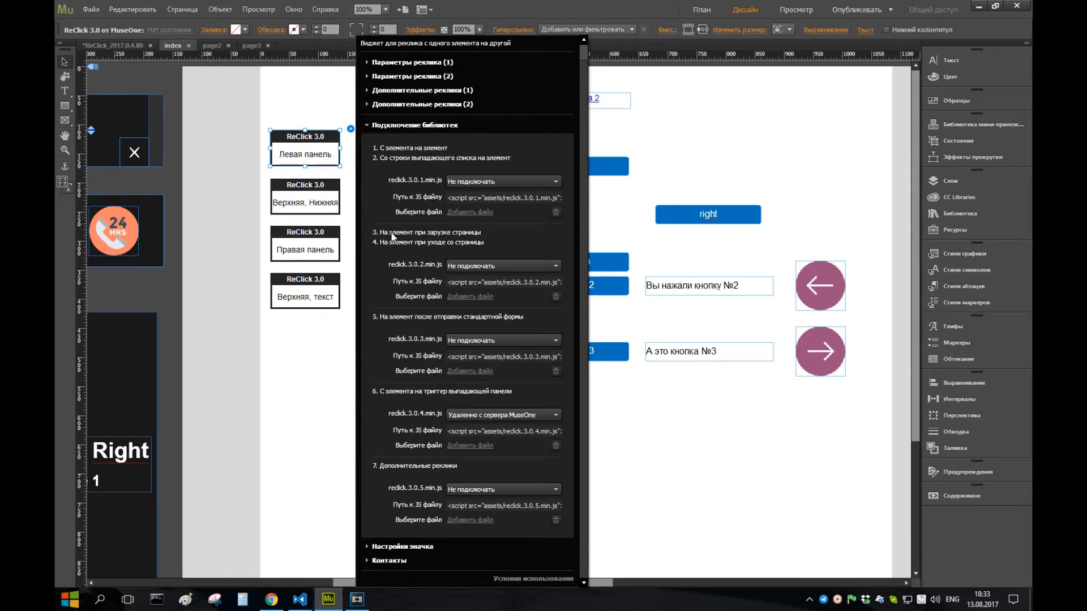
scroll(554, 208, up, 1)
click(552, 200)
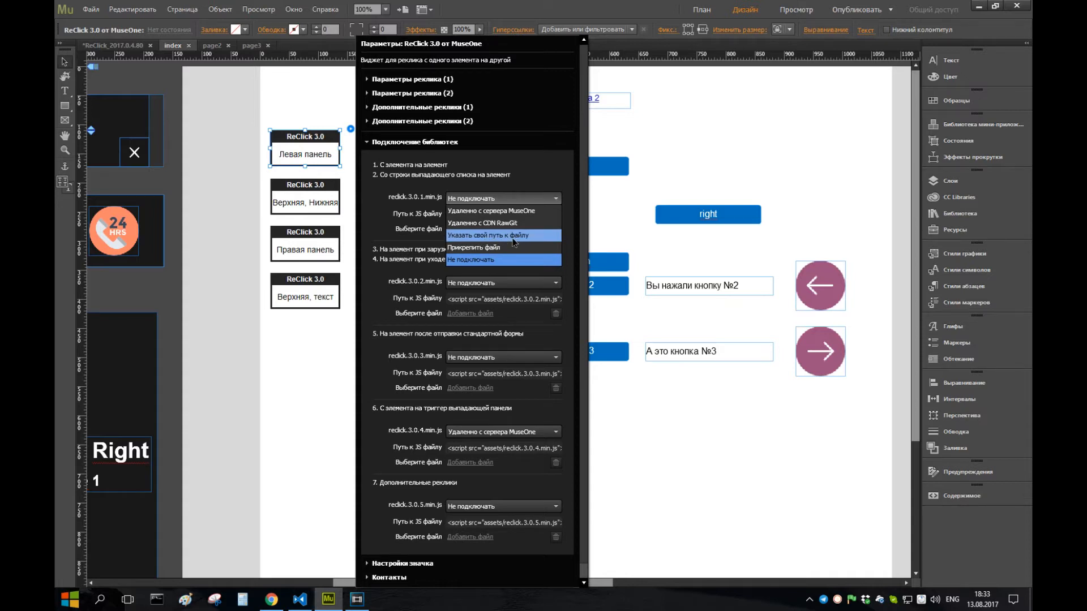
click(545, 176)
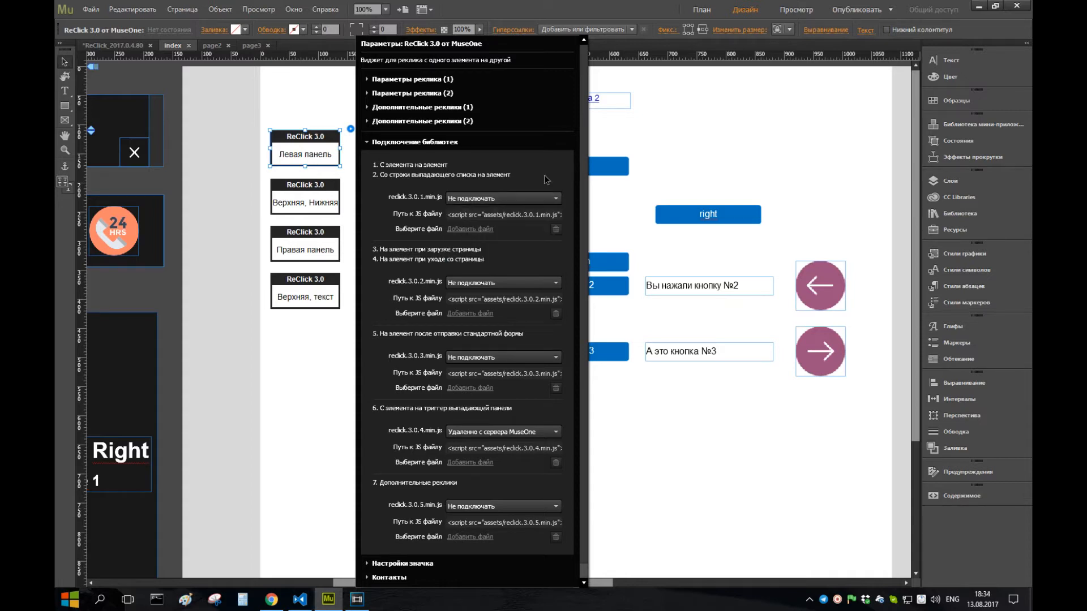
Examine the second reclick parameters and the first group of additional reclicks in the "Левая панель" widget
click(313, 195)
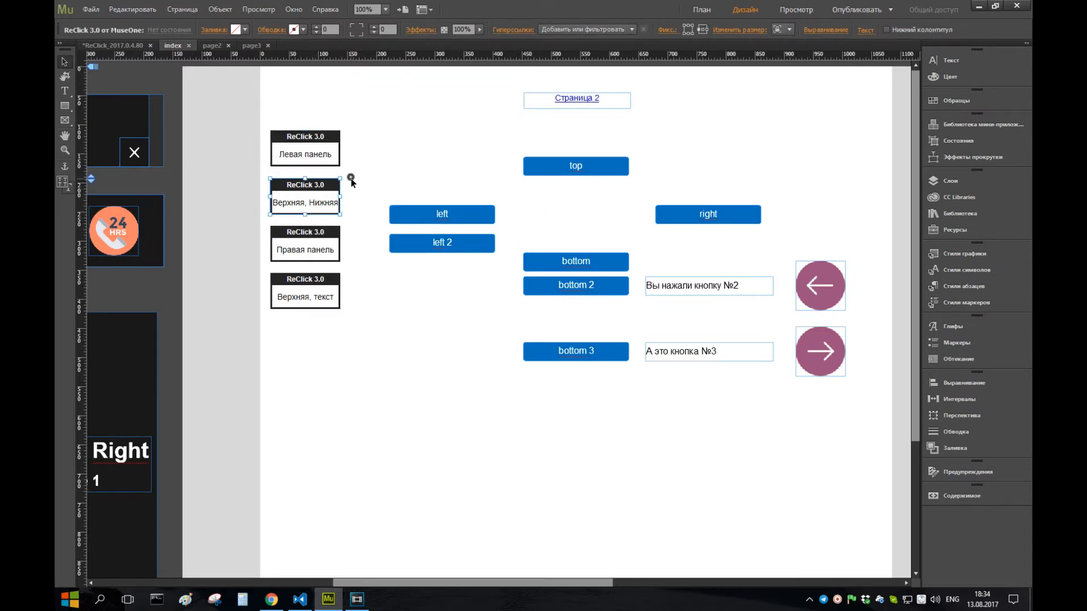
click(334, 139)
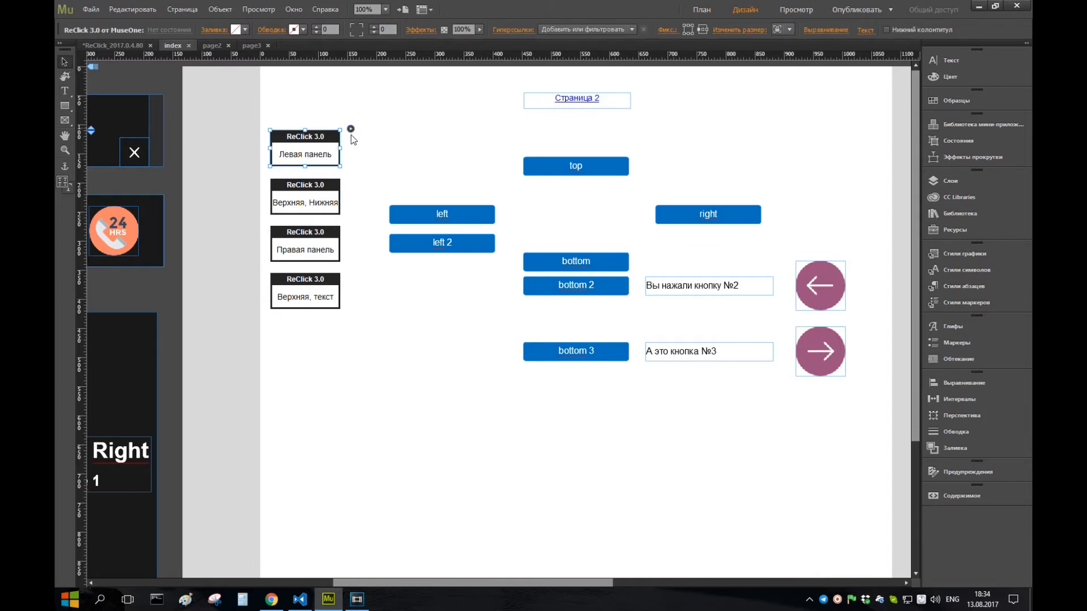
click(351, 131)
click(399, 182)
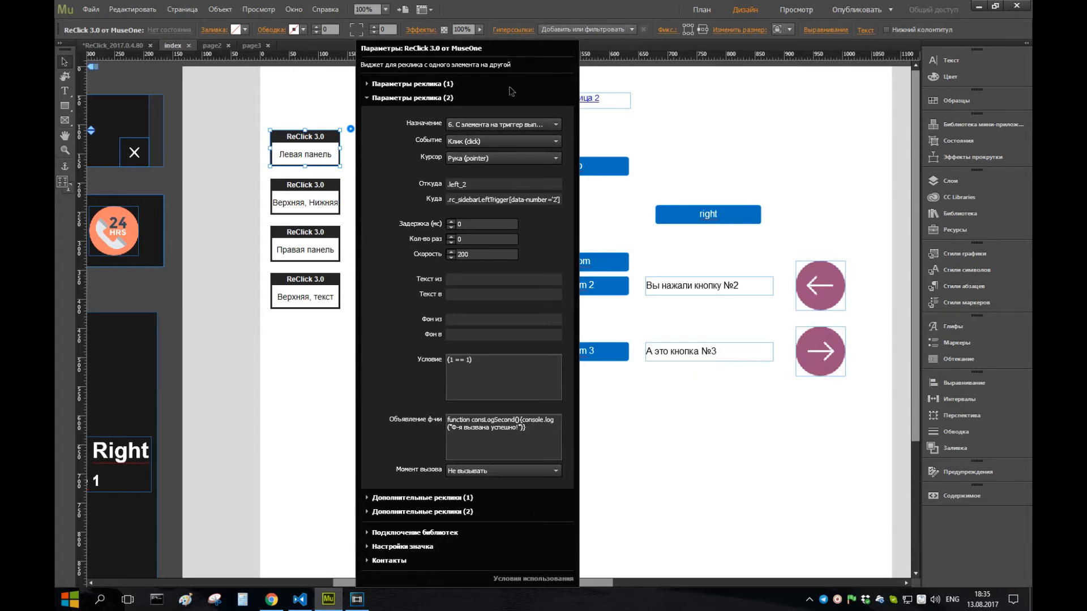
click(518, 501)
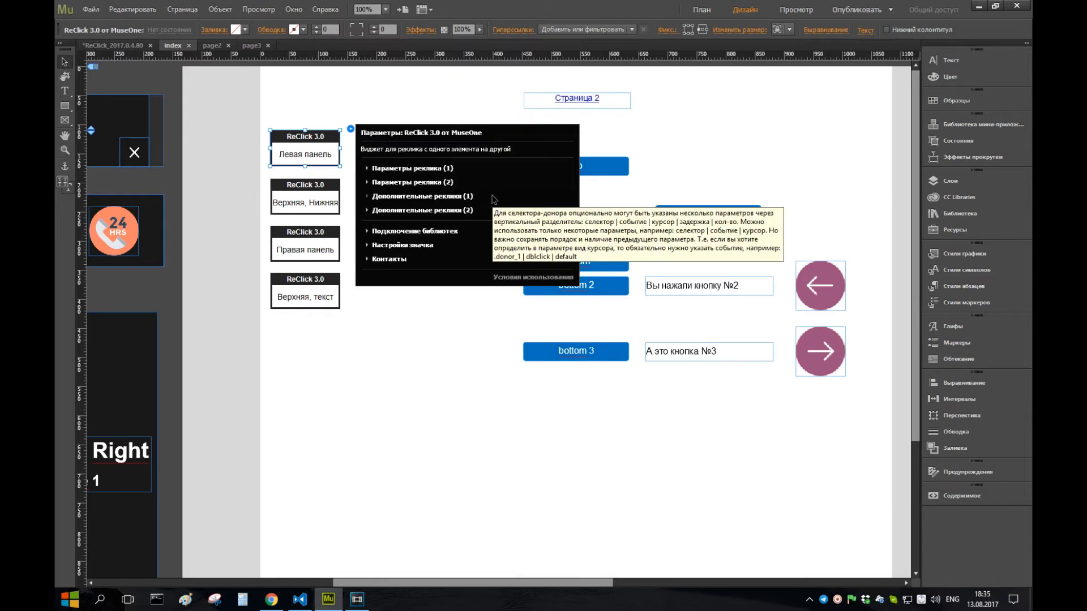
click(412, 195)
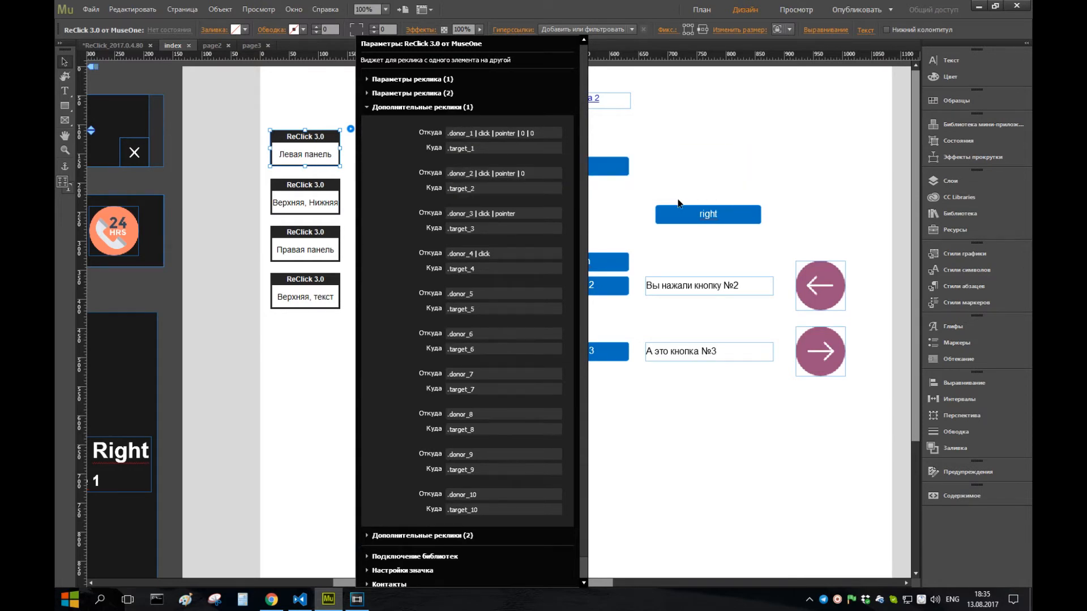
Look over the index page's right button, Sidebar Right composition, "Страница 2" link and button 2 text frame
click(676, 217)
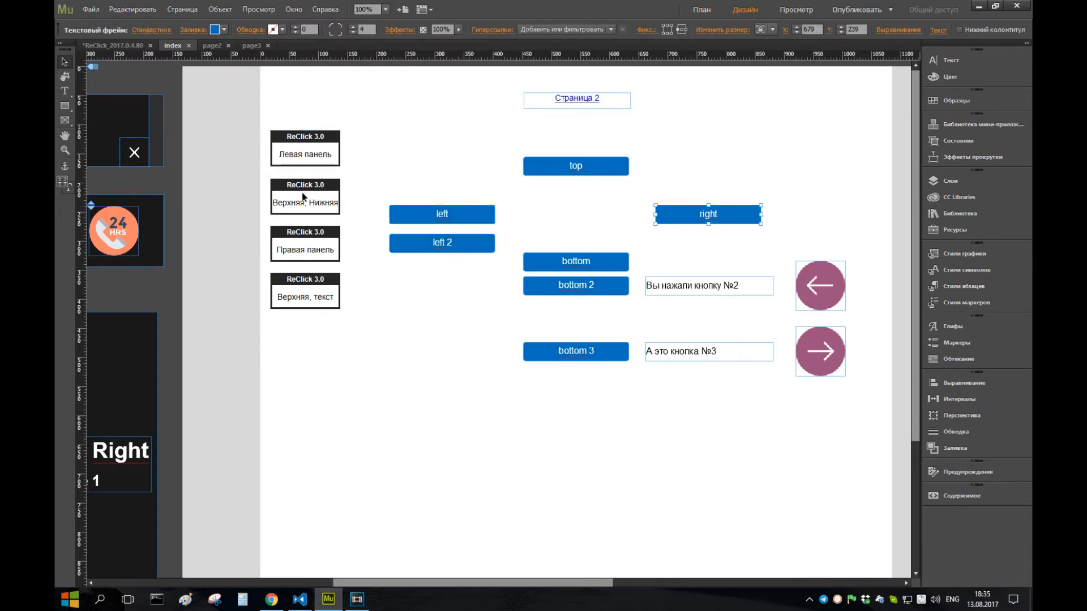
scroll(426, 584, left, 1)
scroll(426, 586, left, 2)
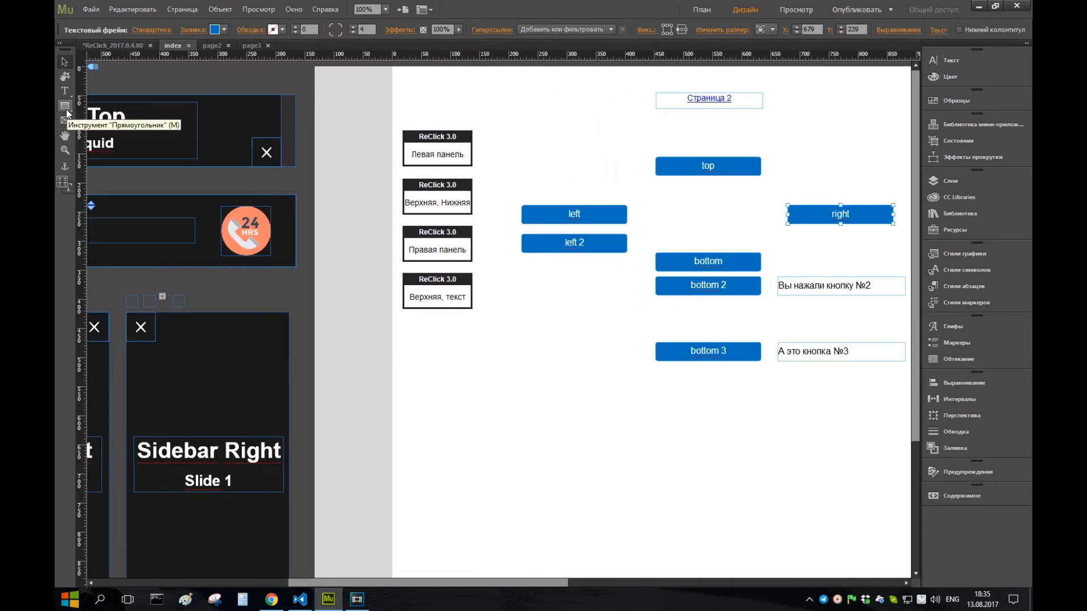
scroll(504, 386, left, 1)
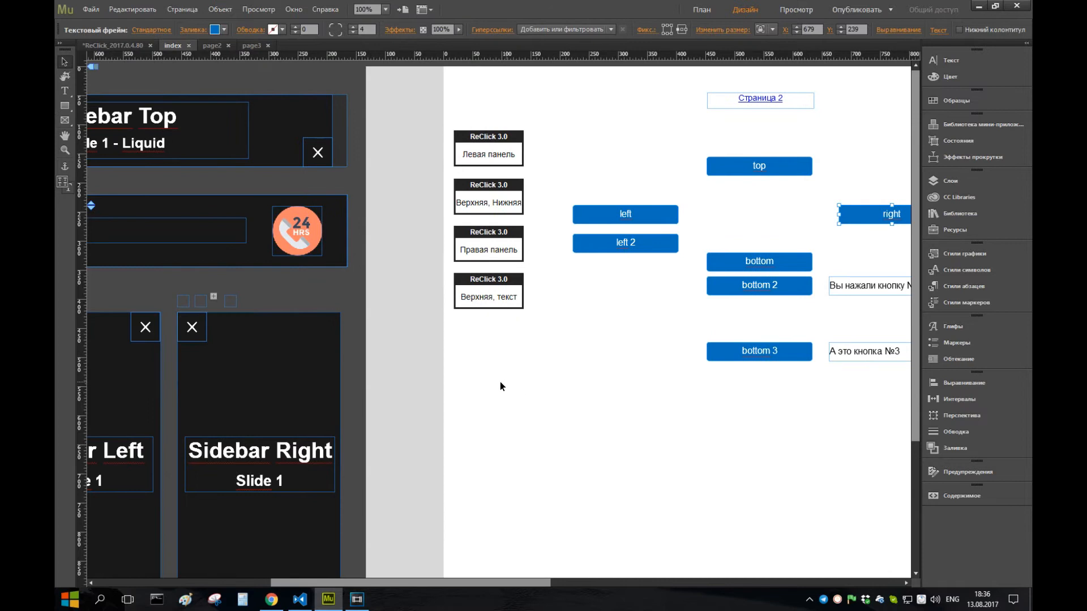
click(193, 305)
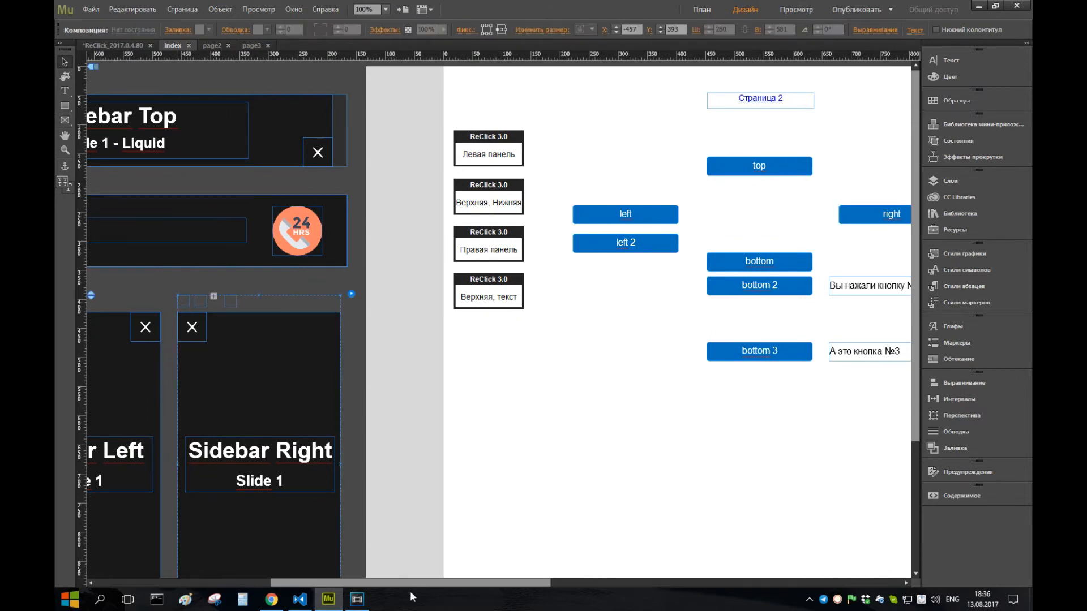
drag(413, 582, 488, 583)
click(562, 105)
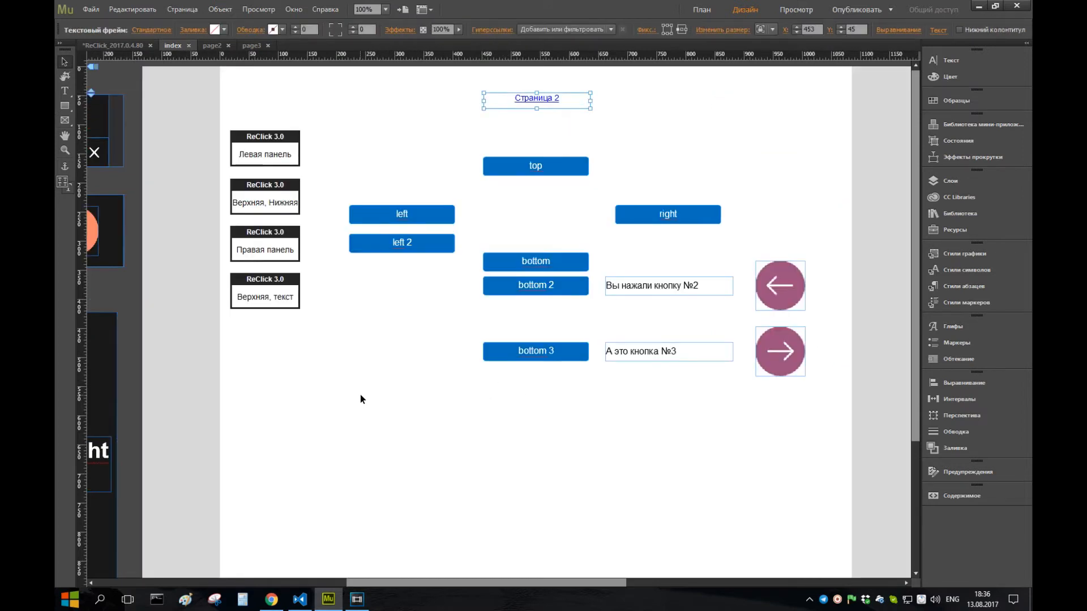
click(696, 286)
drag(539, 583, 515, 583)
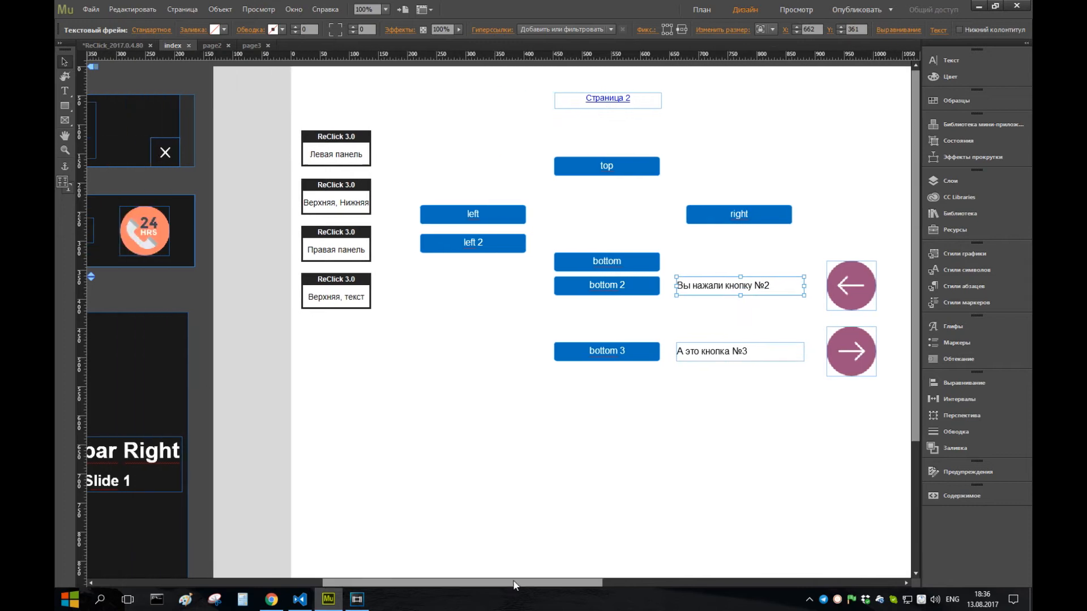
Check the available purpose options in the first reclick parameters of the "Левая панель" widget
click(366, 151)
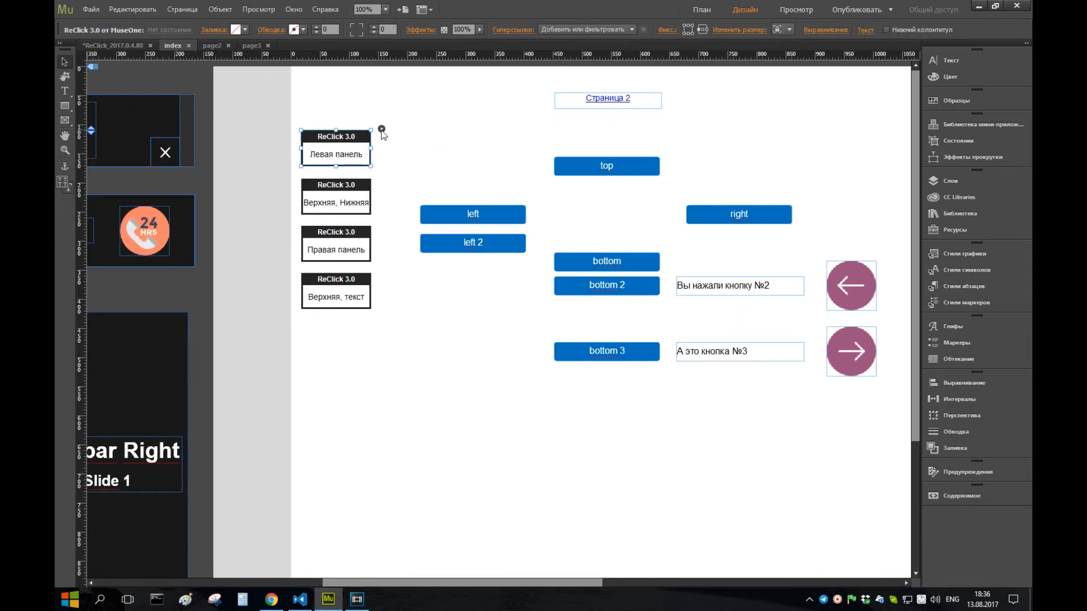
click(382, 129)
click(547, 111)
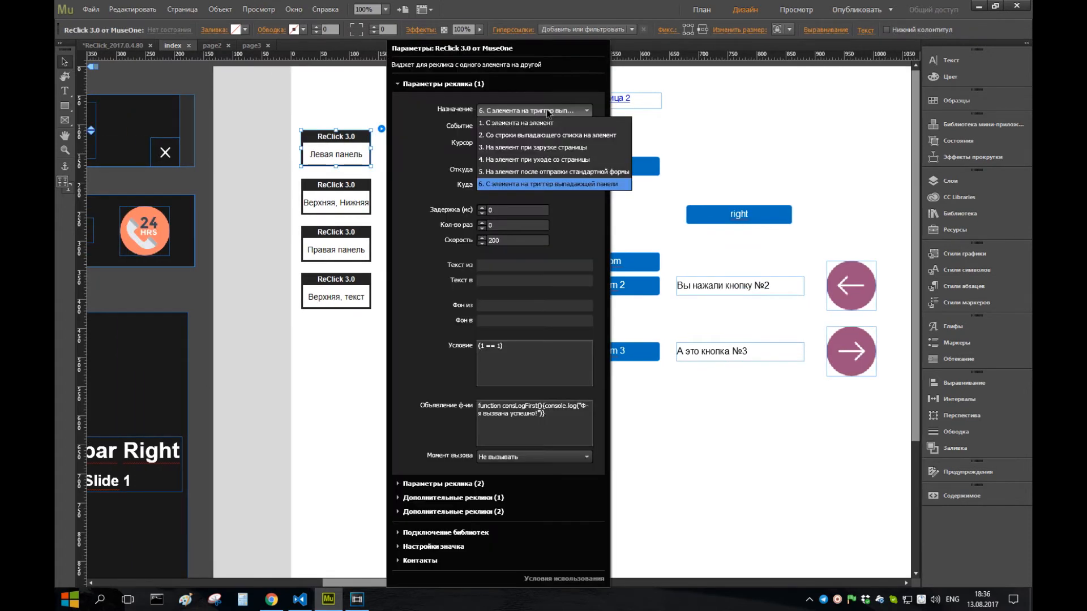
click(435, 85)
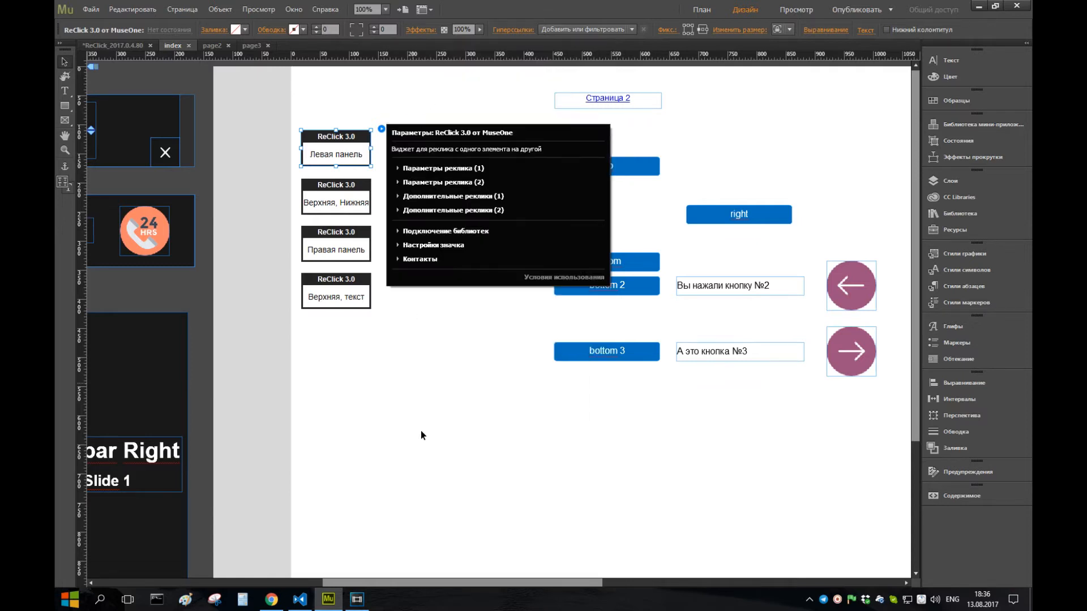
Switch to the Chrome preview of the index page and test the left and left 2 buttons by opening and closing their sidebar slides
click(272, 599)
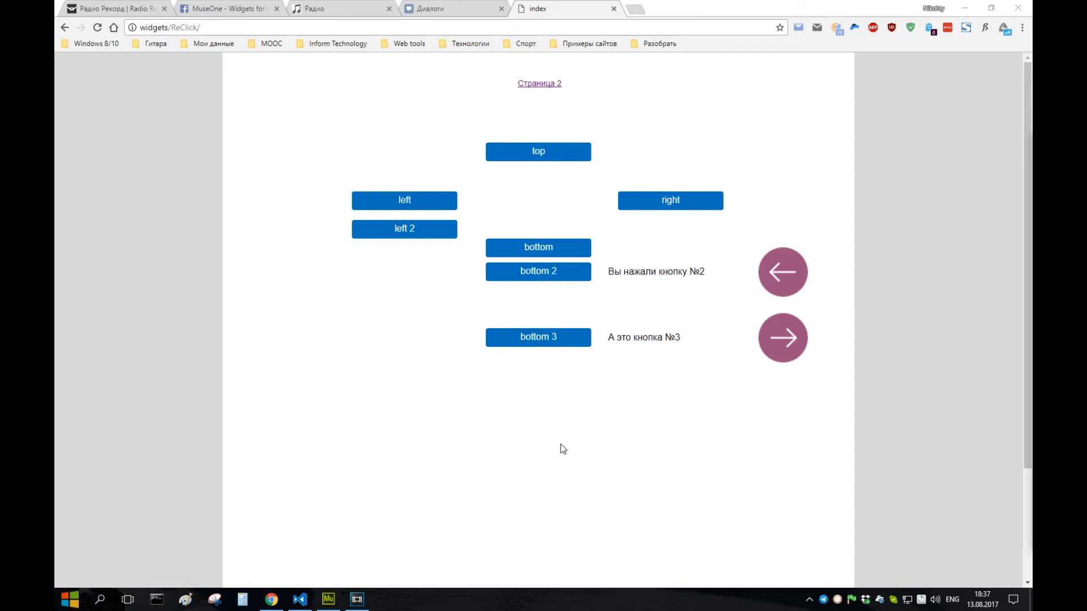
click(438, 204)
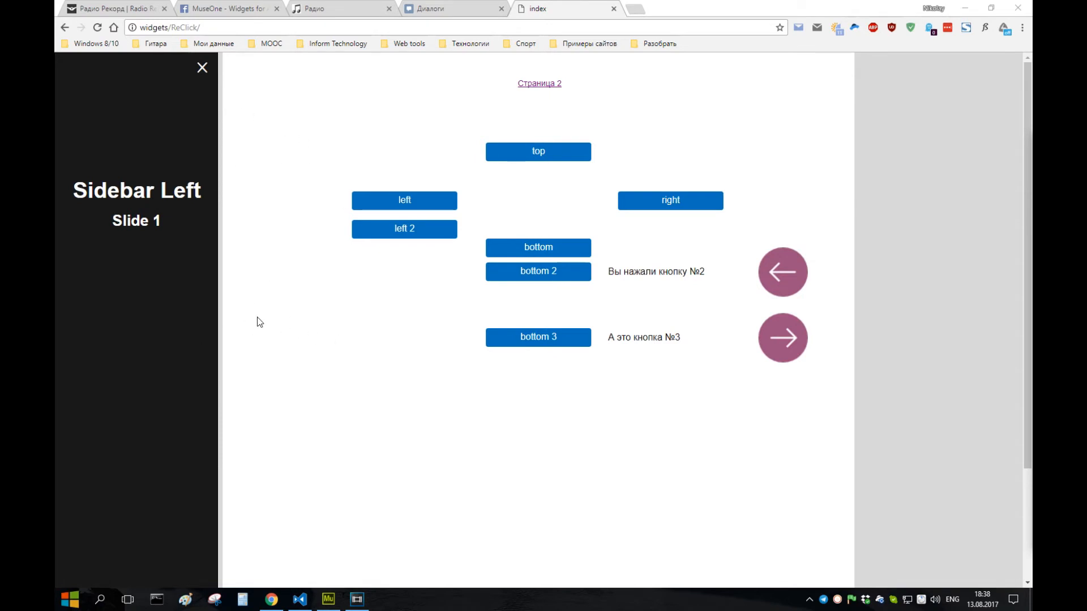
click(202, 68)
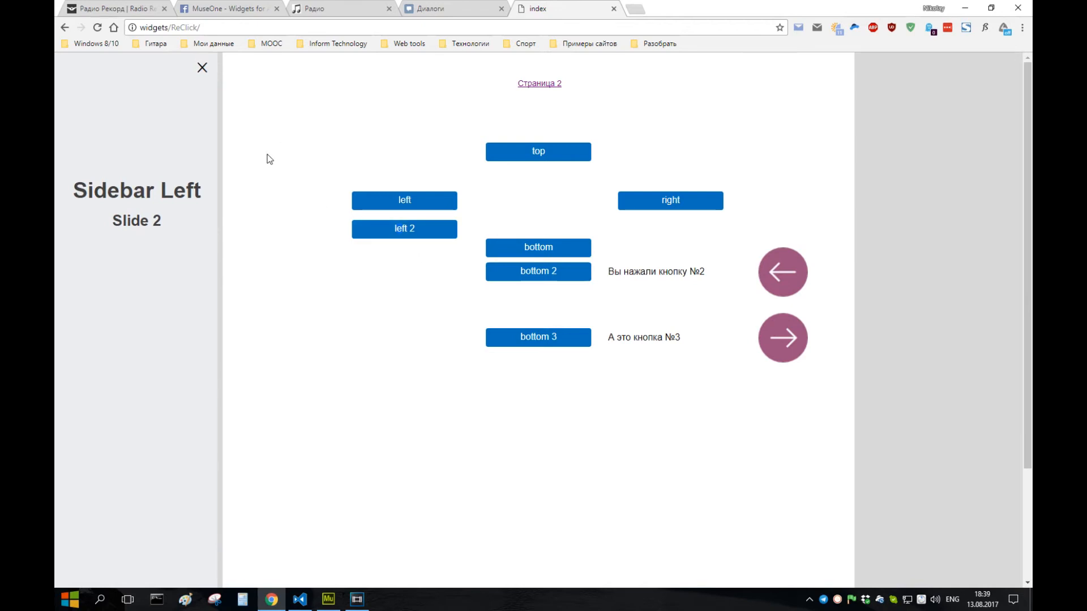
click(203, 68)
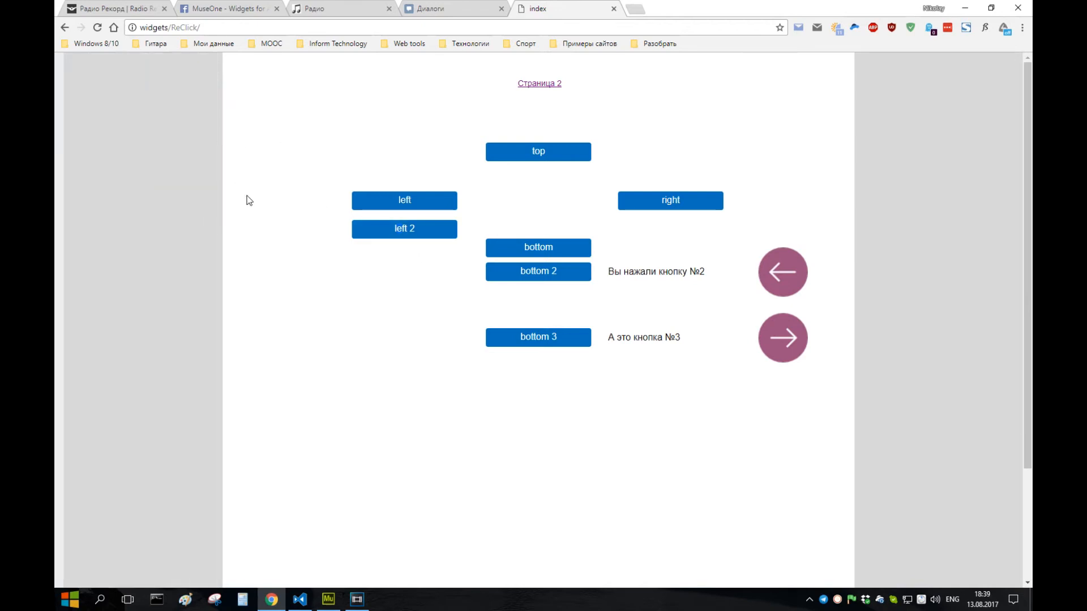
click(414, 232)
click(412, 235)
click(382, 206)
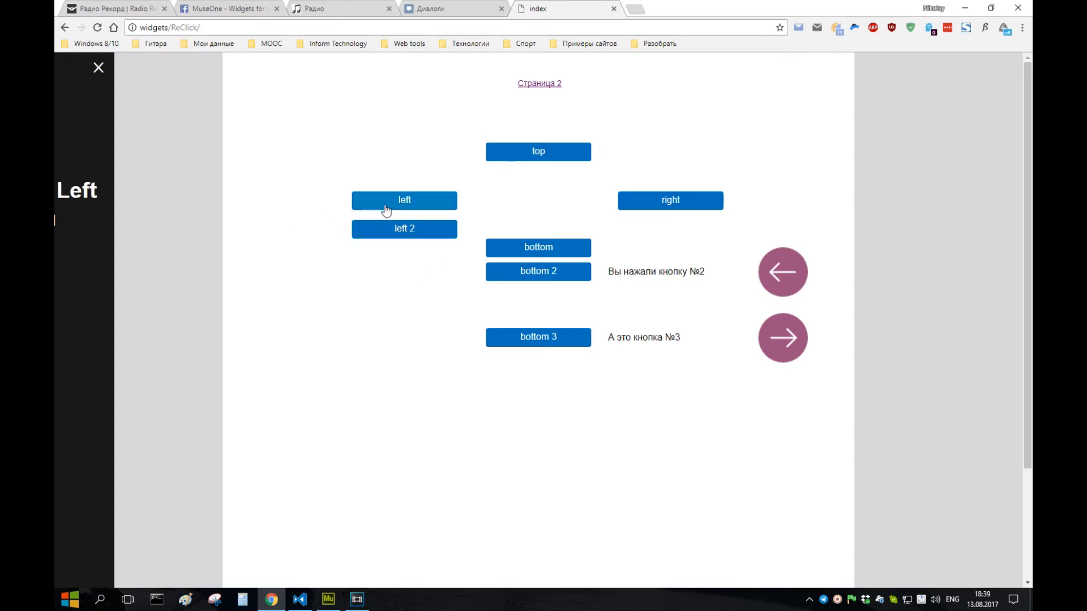
Test the right button on the preview page by opening, closing and reopening the right sidebar
click(669, 207)
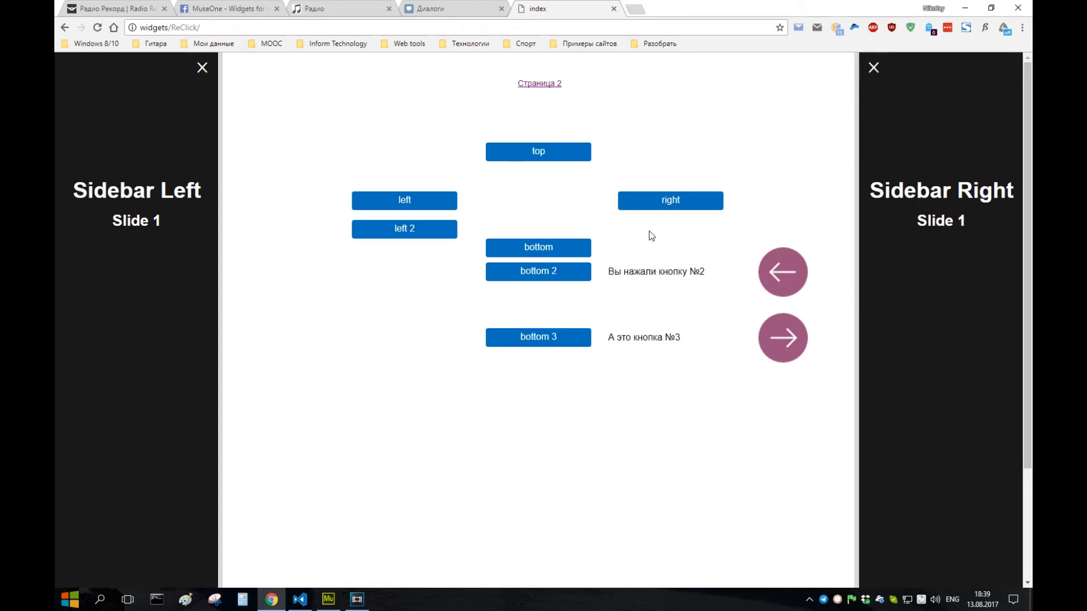
click(651, 235)
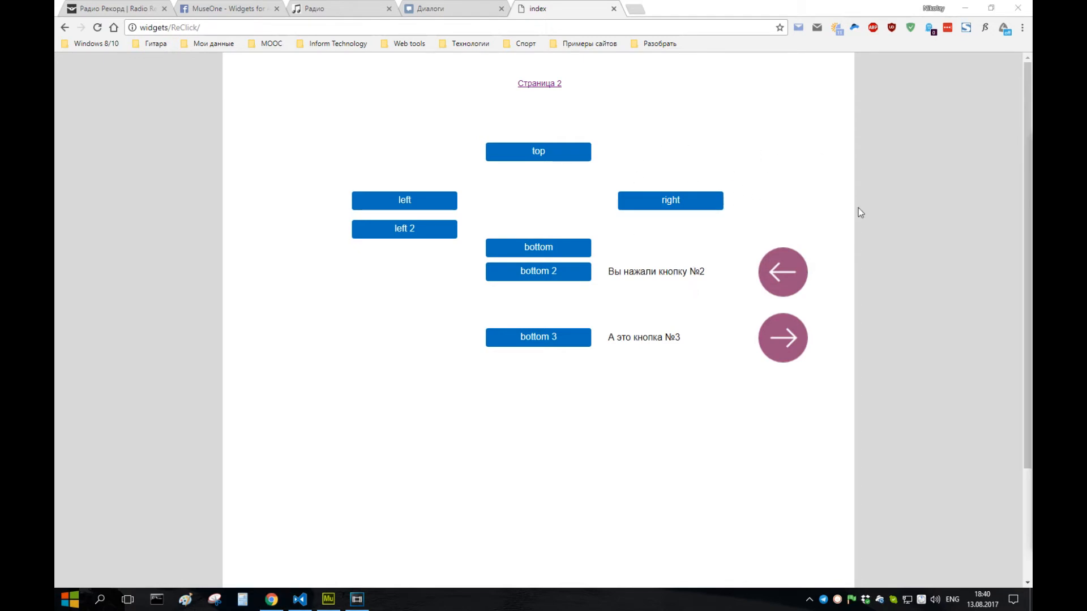
click(713, 204)
click(873, 68)
click(684, 203)
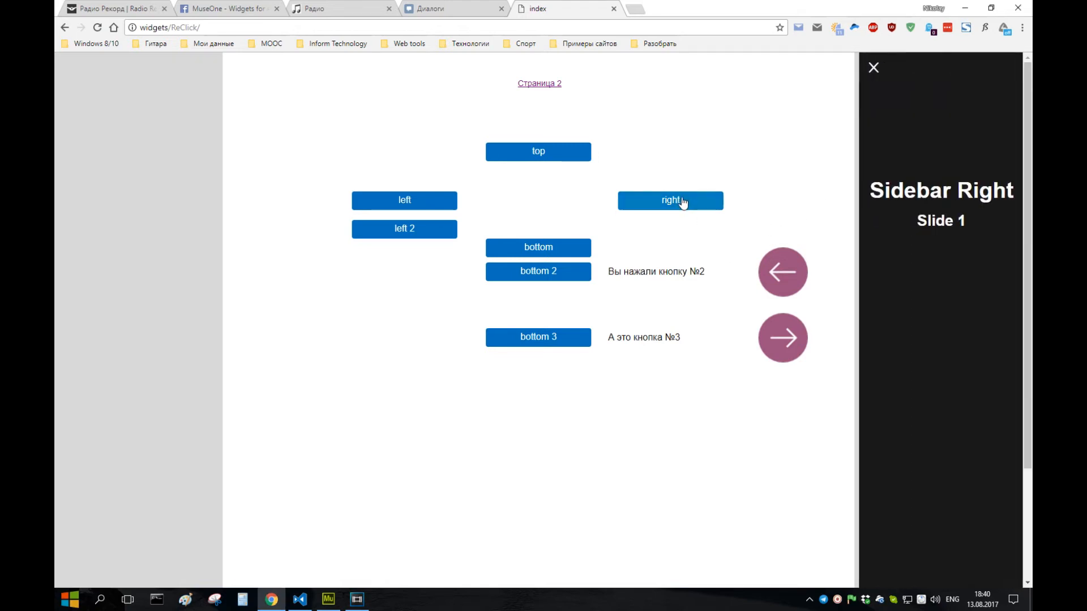
Close the right sidebar on the preview page and test the top and bottom buttons
click(874, 70)
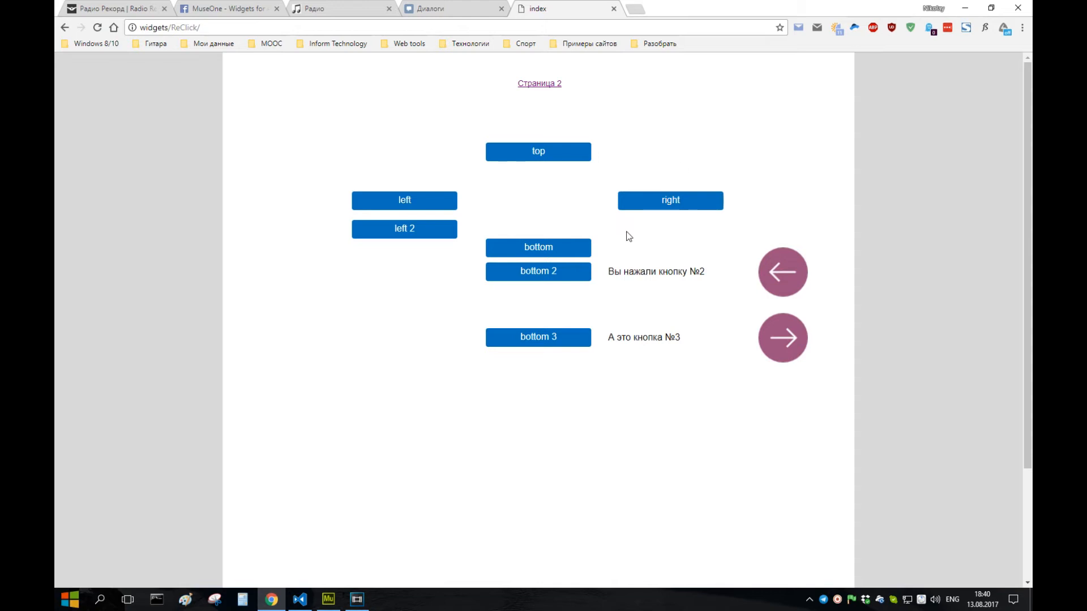
click(557, 157)
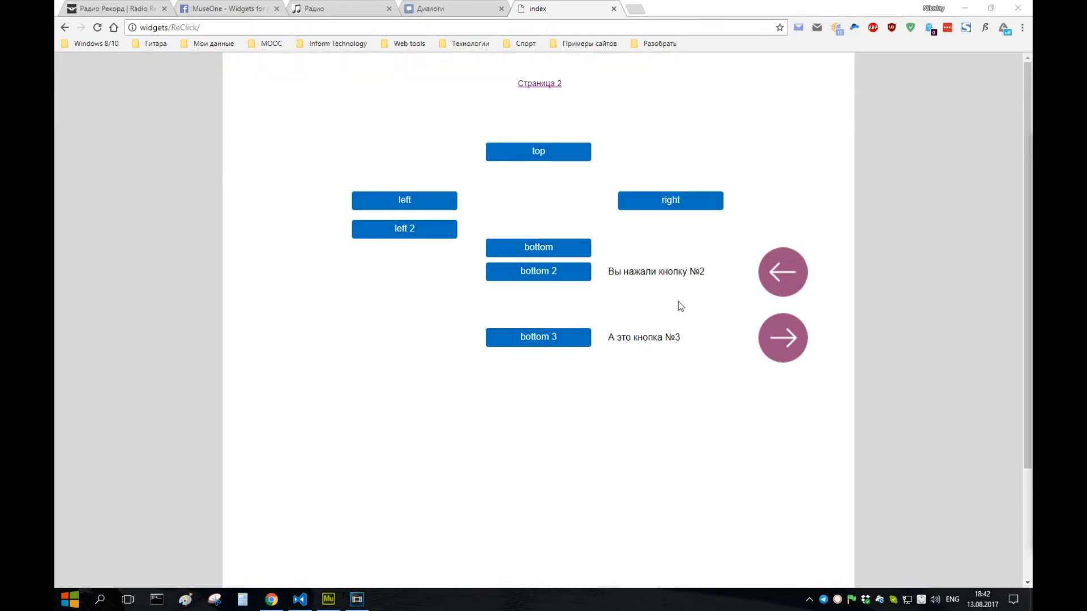
click(556, 252)
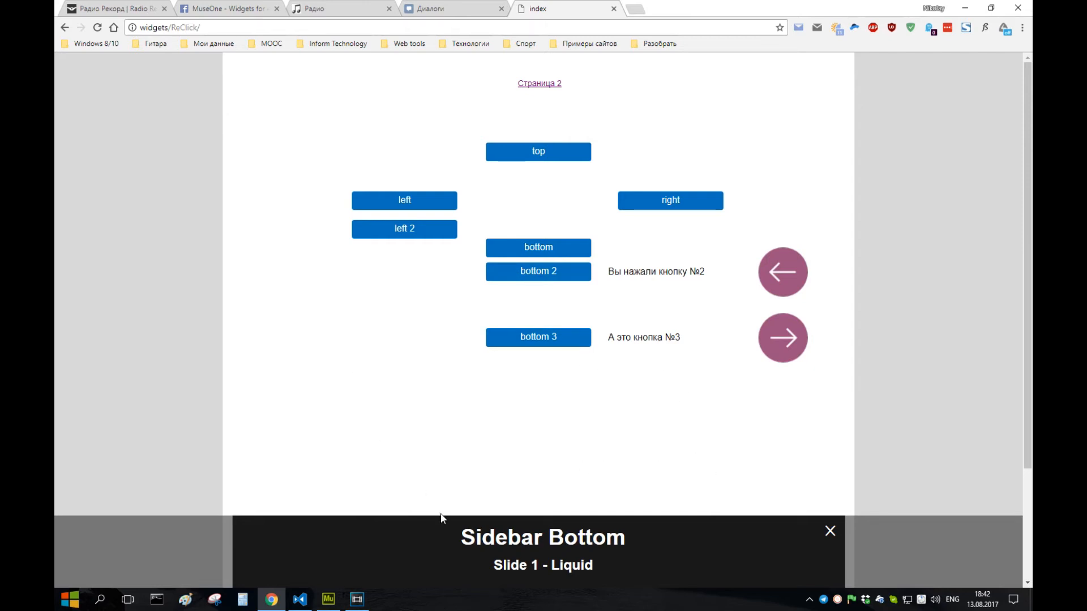
click(531, 249)
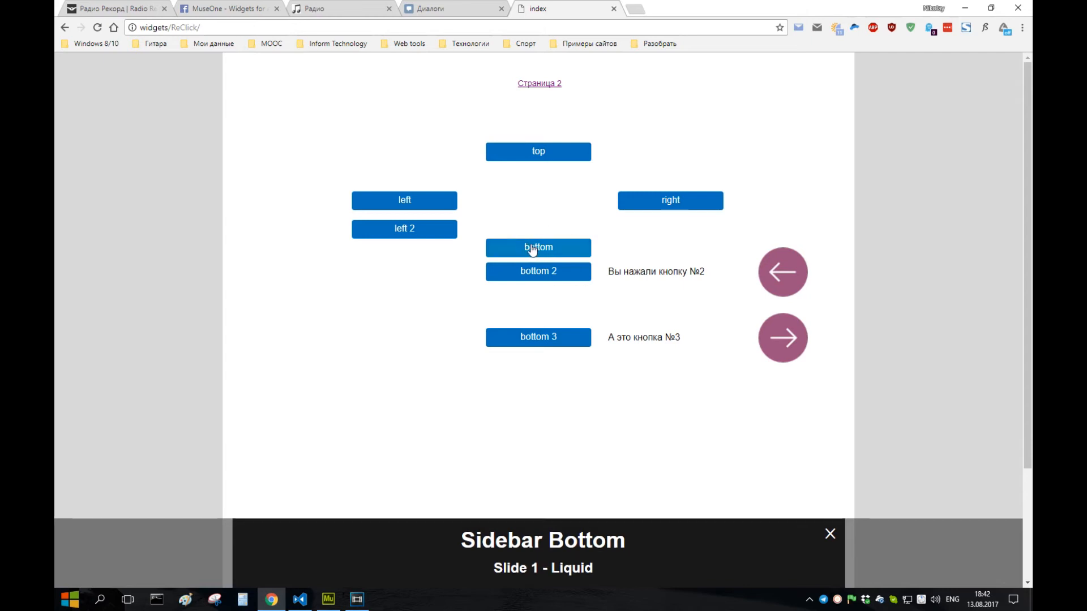
click(531, 249)
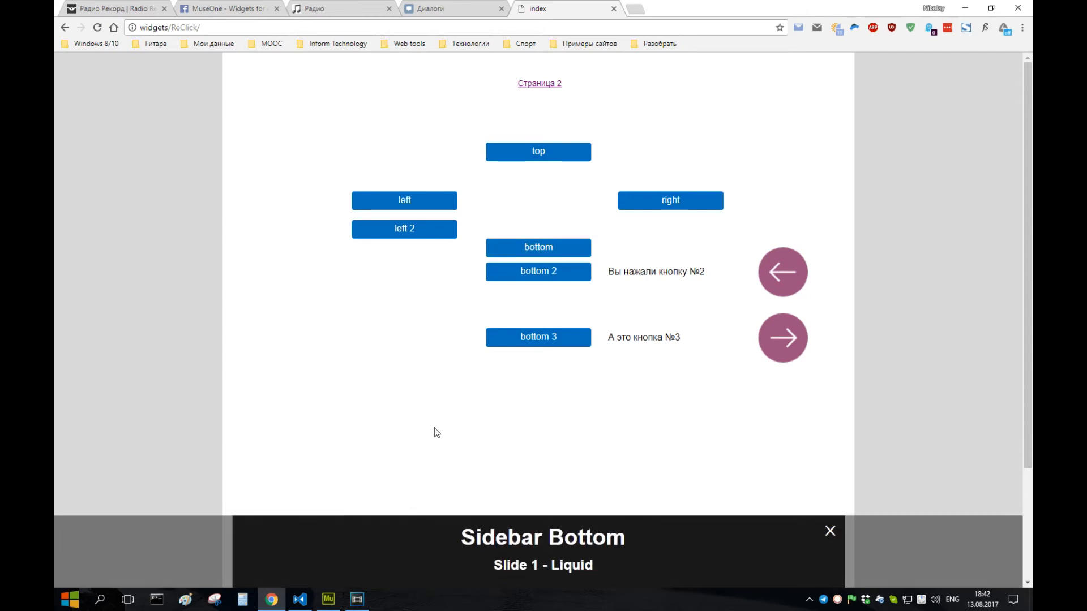
Test the bottom 2 and bottom 3 buttons alternately, comparing the bottom sidebar's content with the text beside each button
click(500, 275)
click(517, 337)
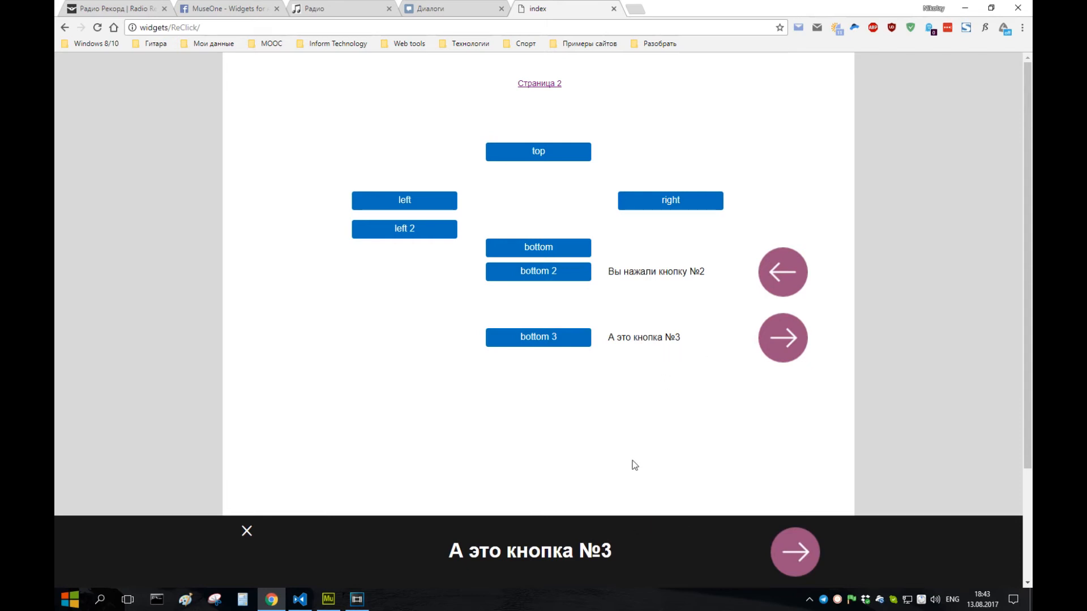
click(502, 281)
click(510, 336)
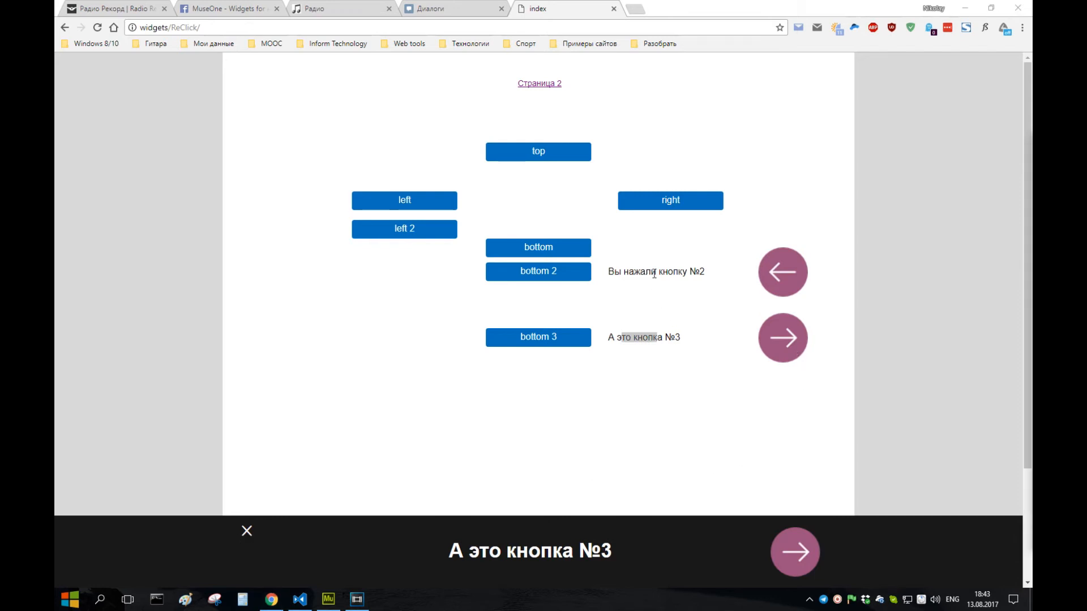
click(654, 274)
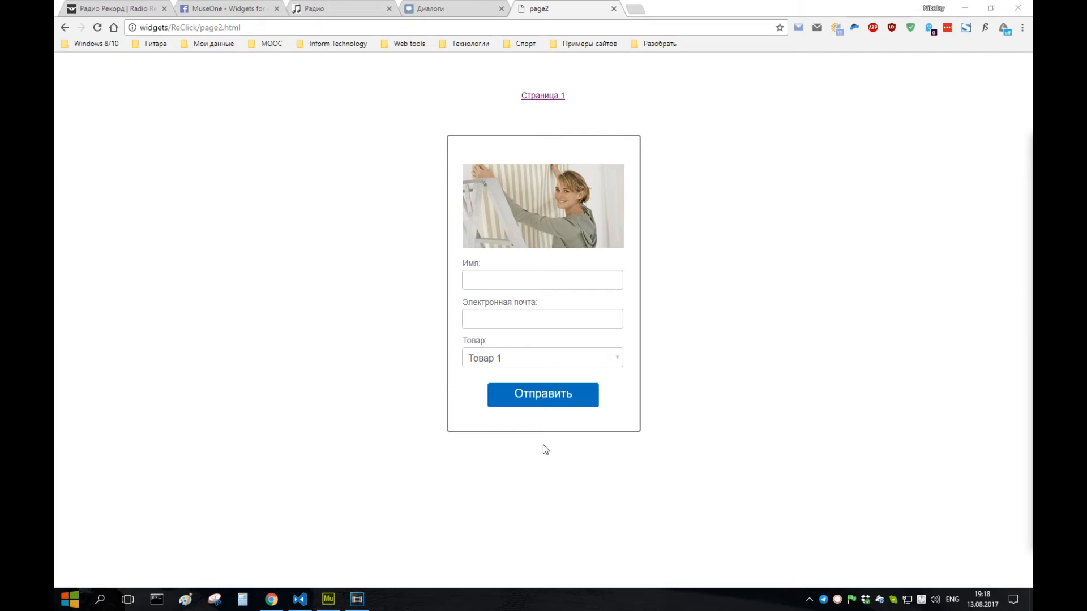
Check the product options in the page 2 order form, choosing Товар 2 and Товар 3 to test the image swap
click(614, 361)
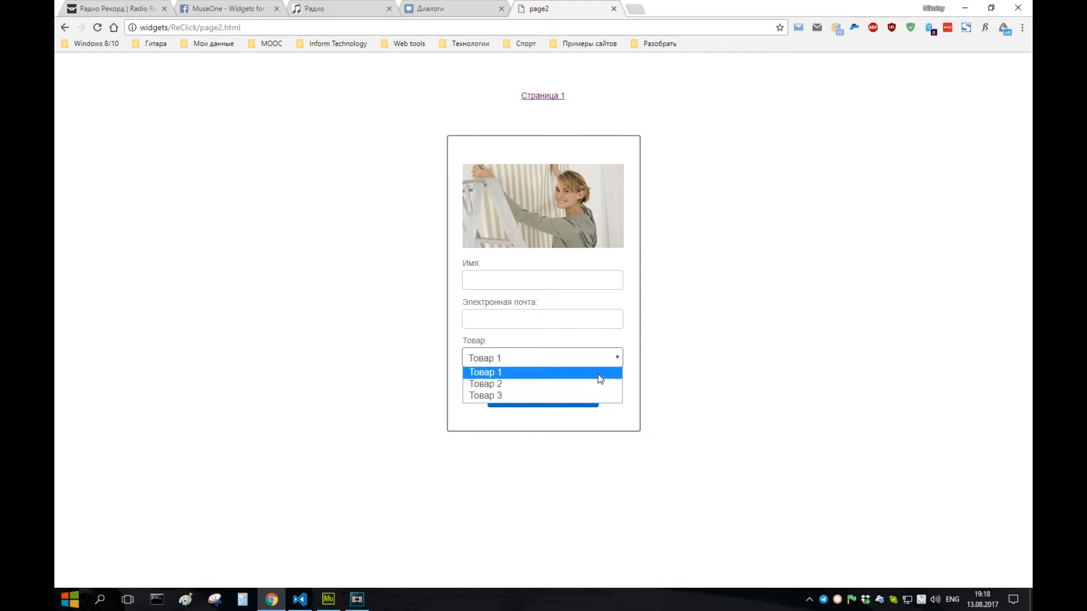
click(615, 361)
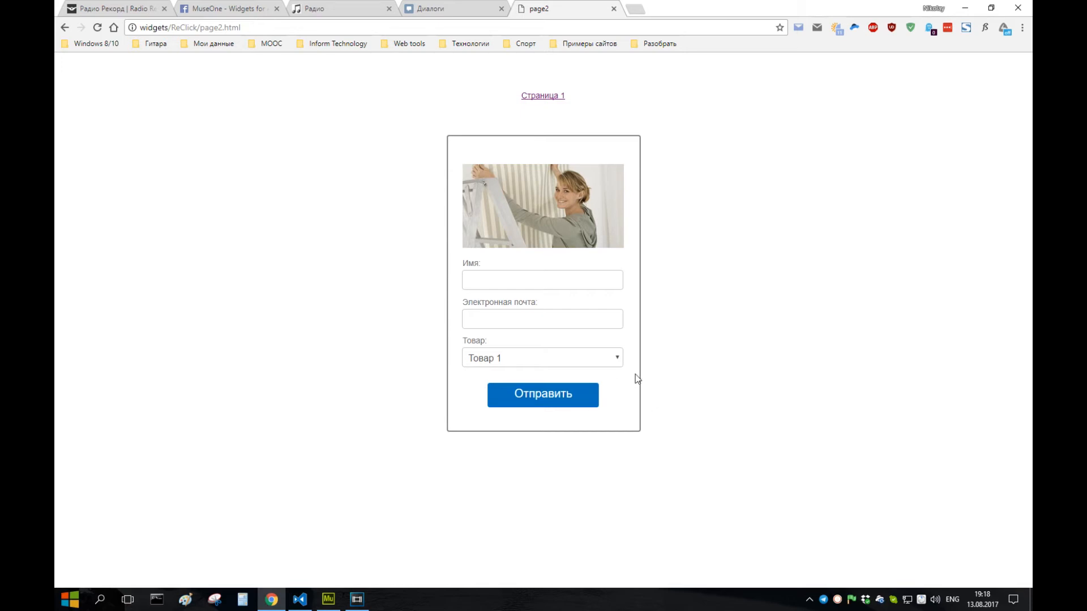
click(579, 363)
click(530, 385)
click(568, 362)
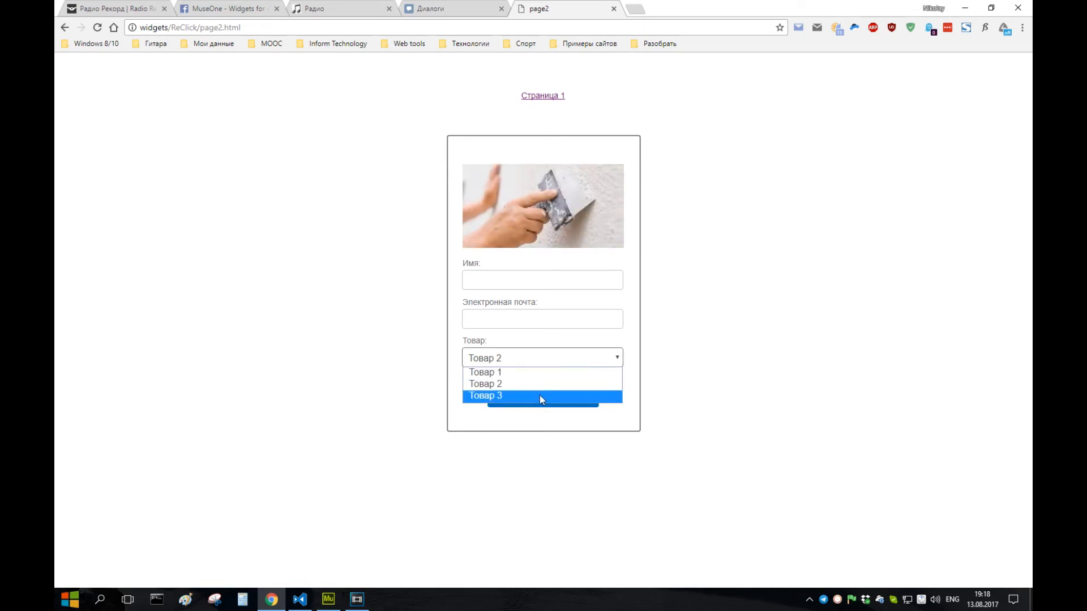
click(539, 395)
Set the order form's product back to Товар 1, and choose Товар 2 again to test the image swap
click(599, 359)
click(600, 374)
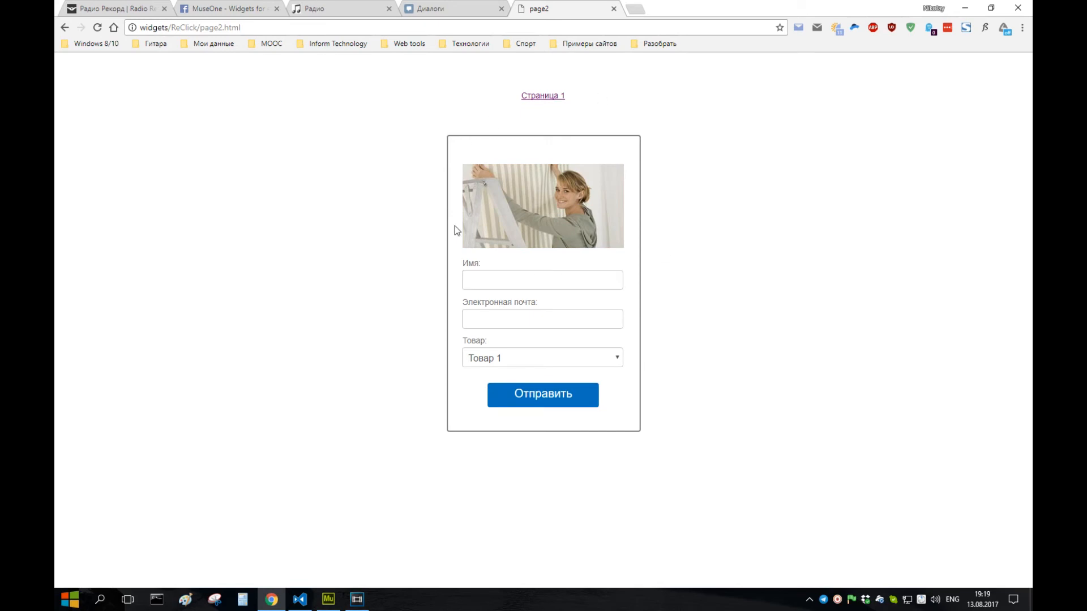
click(615, 324)
click(604, 362)
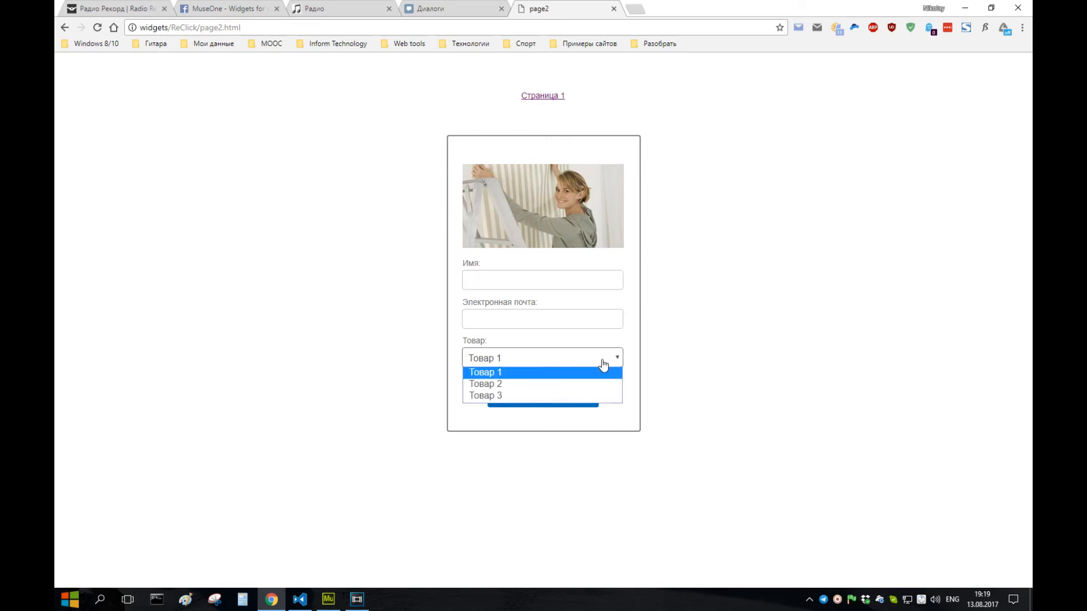
click(593, 385)
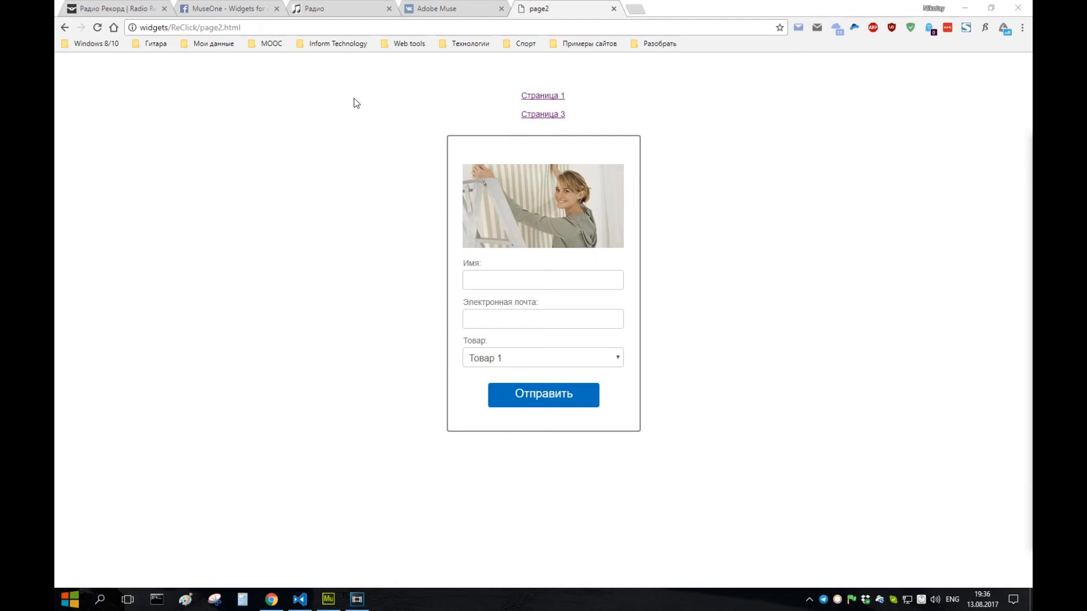
Open Страница 3 and test its promotional popup by closing it and reloading the page
click(539, 116)
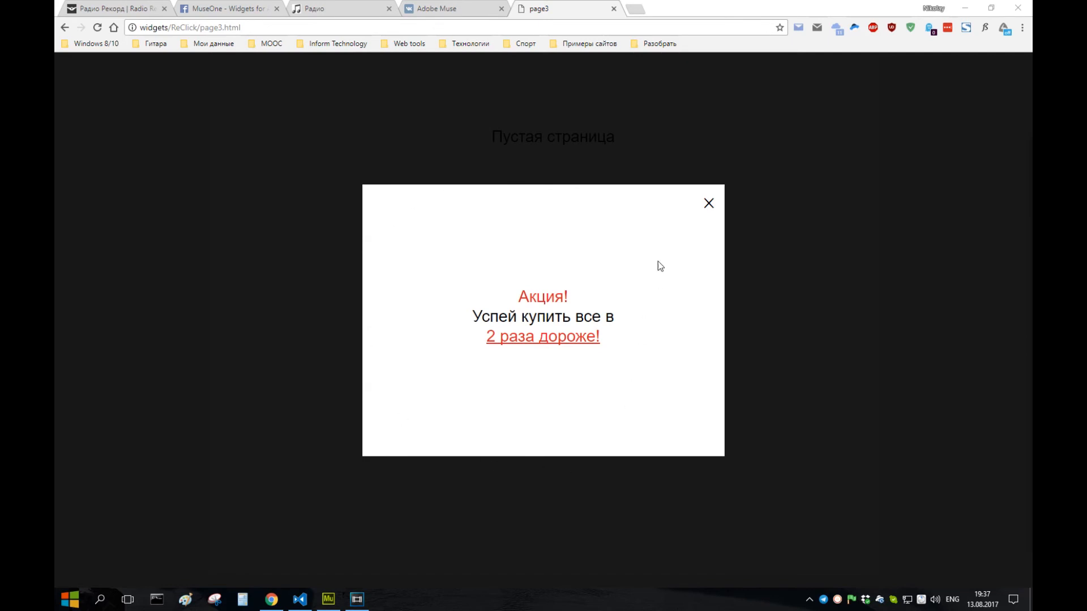
click(708, 203)
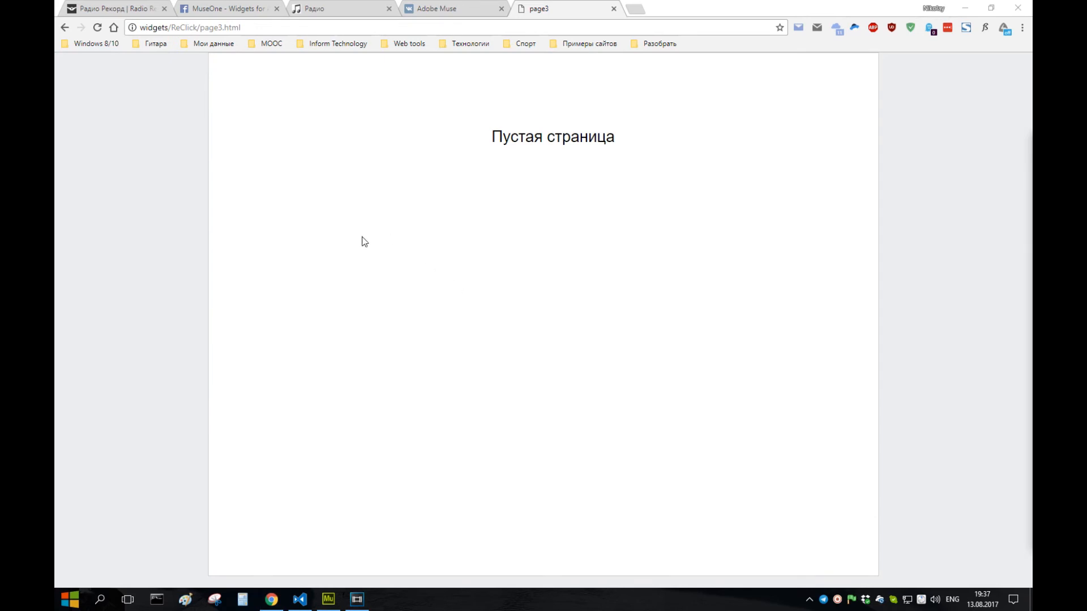
click(97, 28)
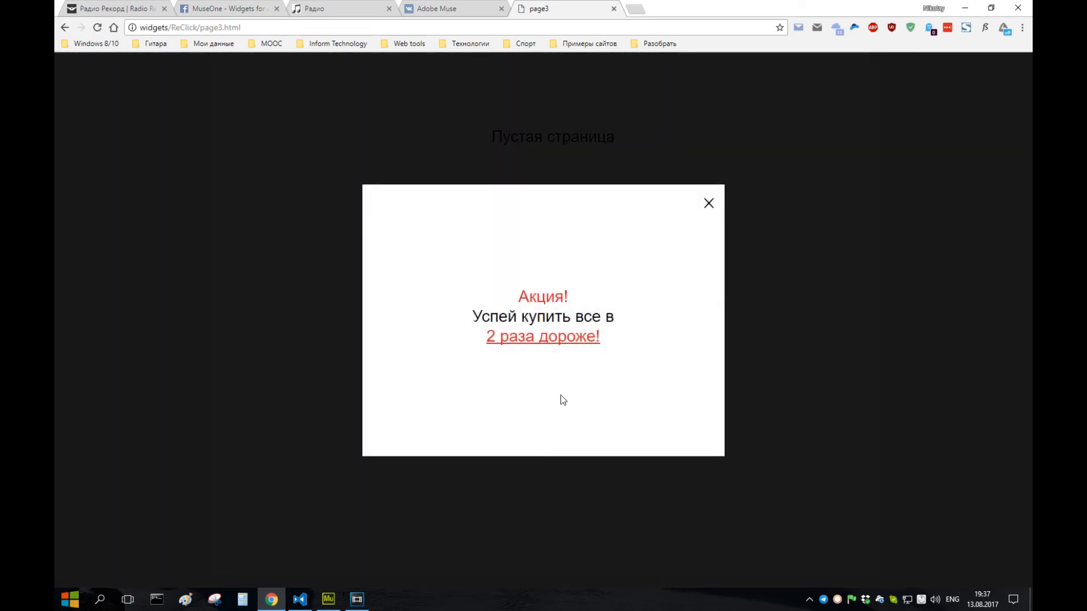
click(708, 203)
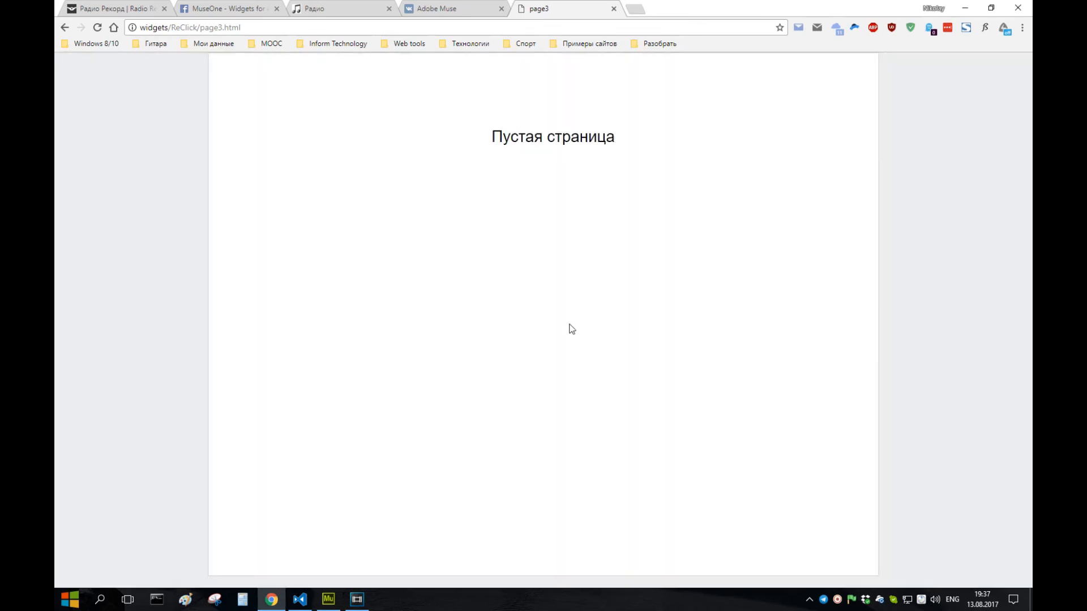
click(97, 27)
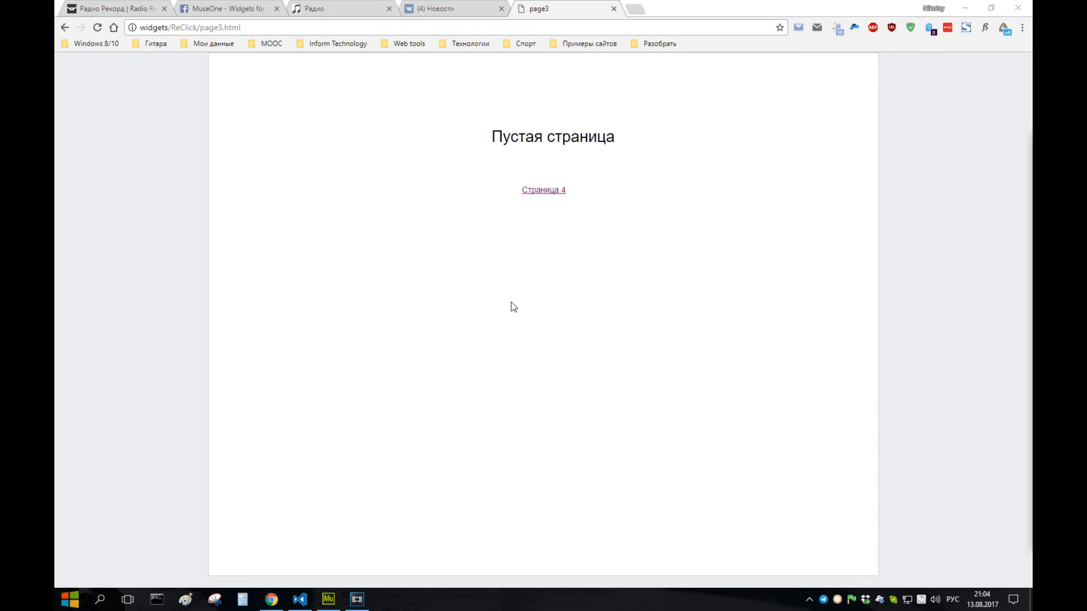
Open Страница 4 and test its exit-intent popup twice, closing it each time and reloading the page in between
click(541, 190)
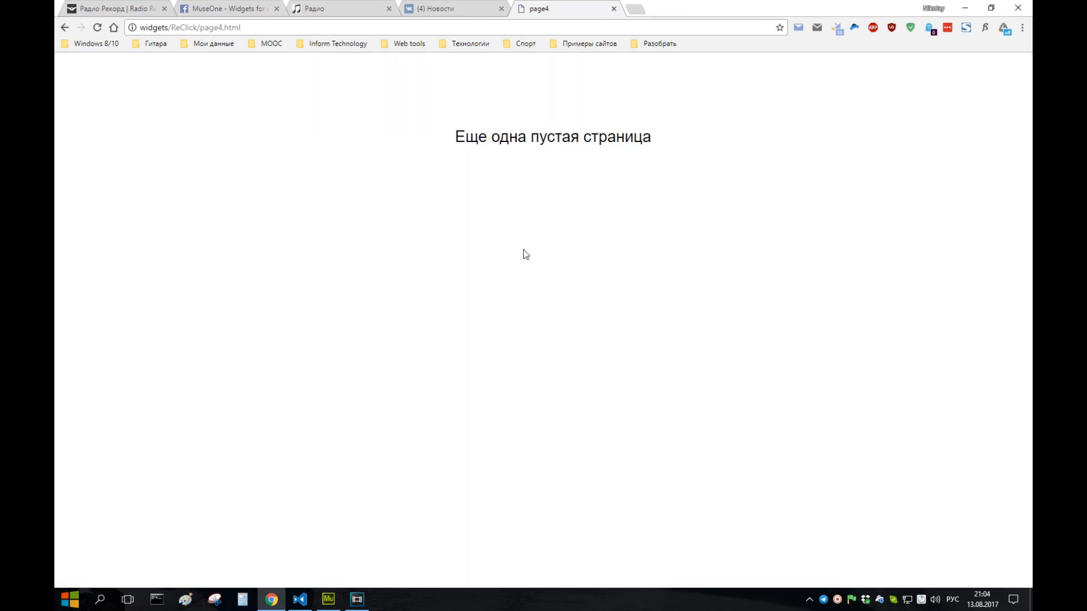
mouse_move(577, 13)
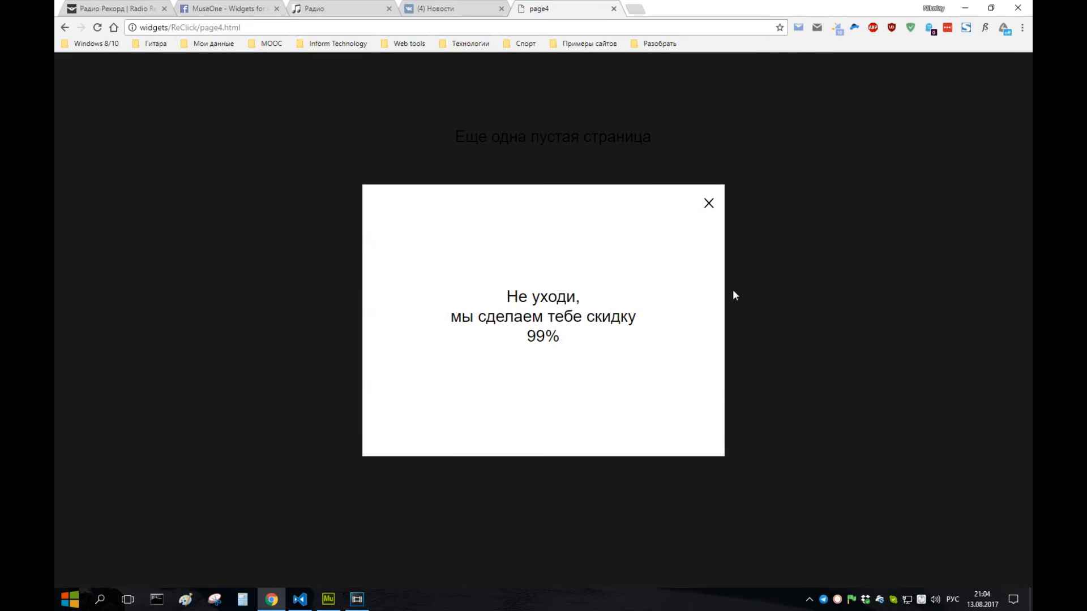
click(708, 203)
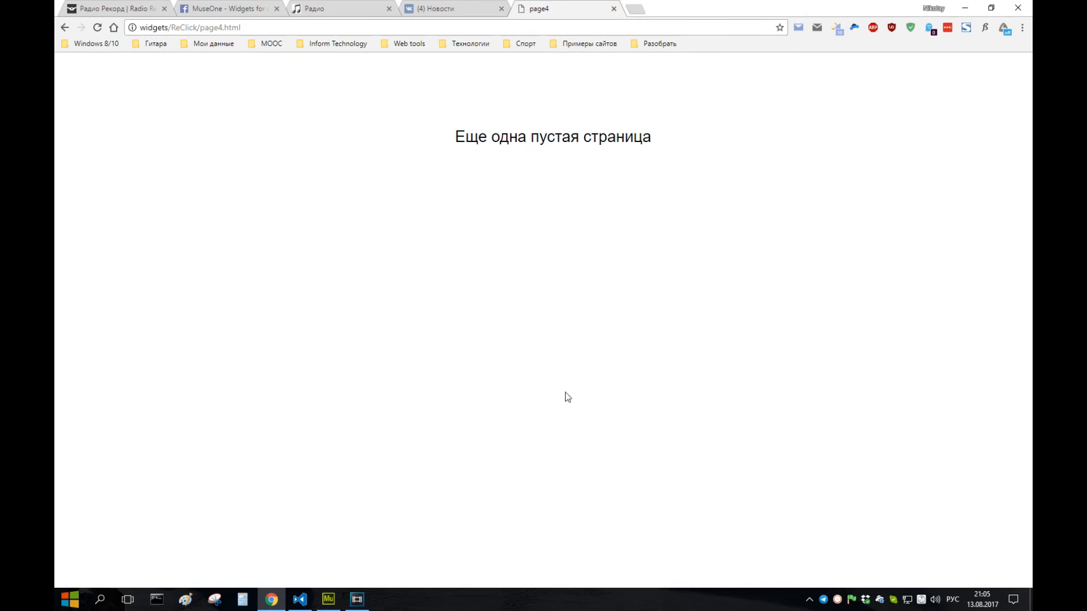
click(97, 29)
mouse_move(575, 23)
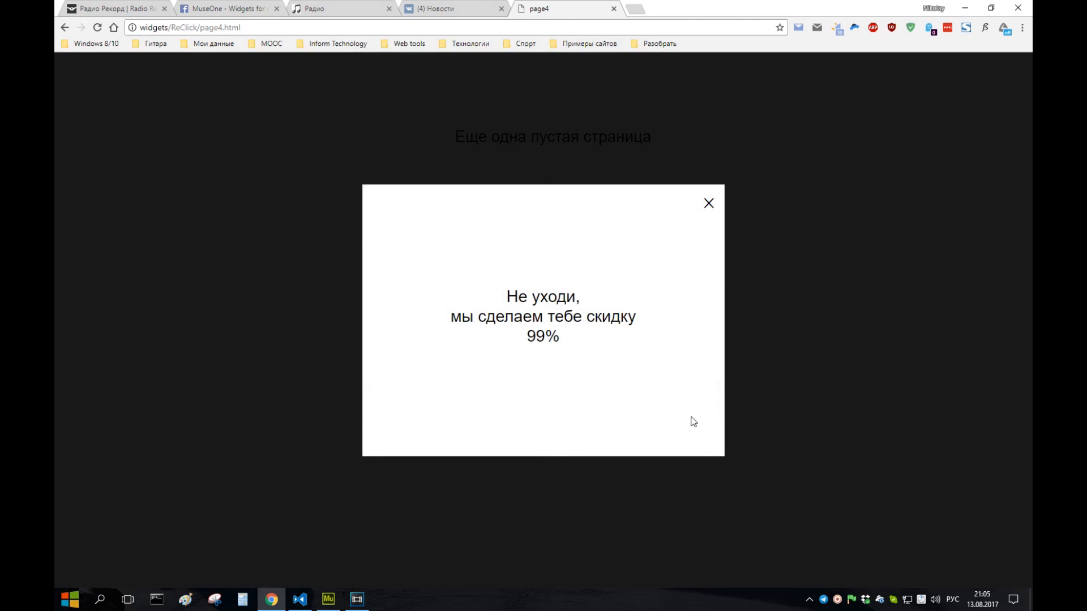
click(709, 204)
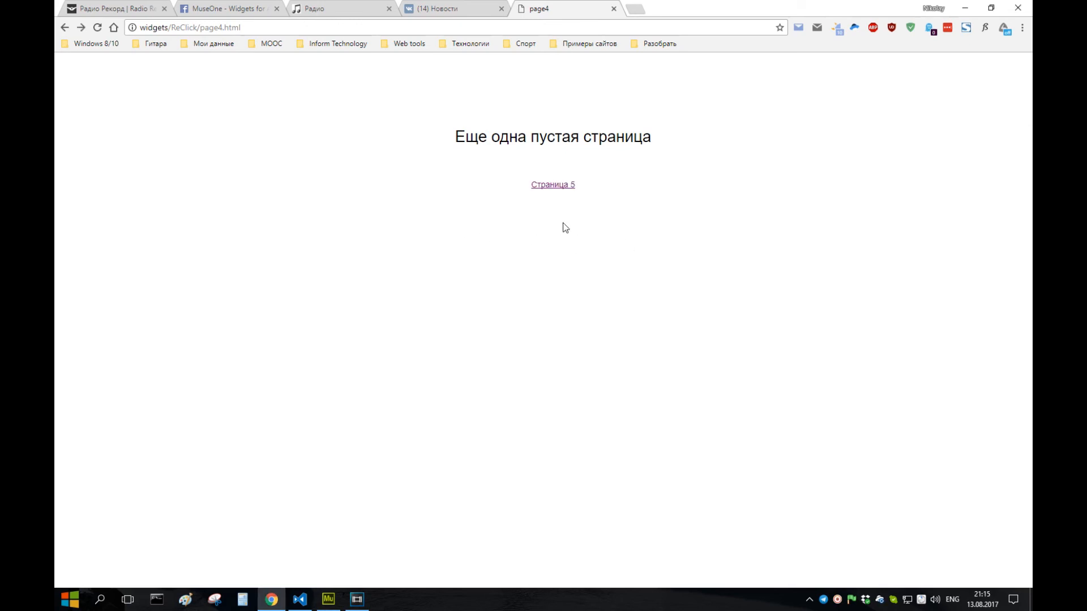
Open Страница 5 and submit its order form with the test entry "tes" in the name field
click(545, 186)
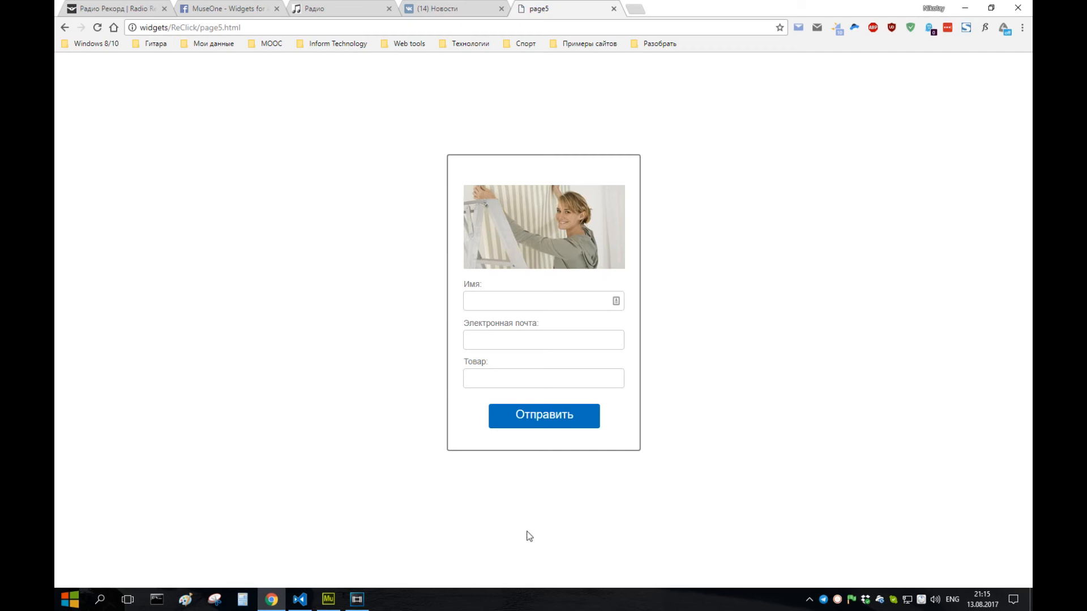
click(500, 305)
text(tes)
click(501, 318)
click(563, 415)
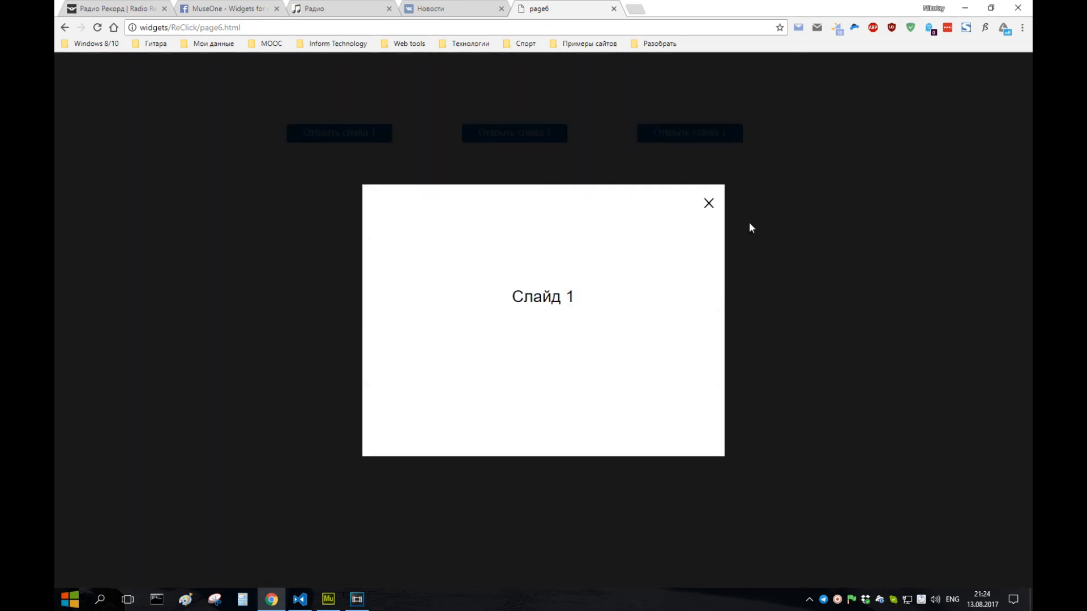
Test the slide popup on page 6 by closing it and opening it with the middle and first "Открыть слайд 1" buttons
click(710, 203)
click(536, 138)
click(709, 202)
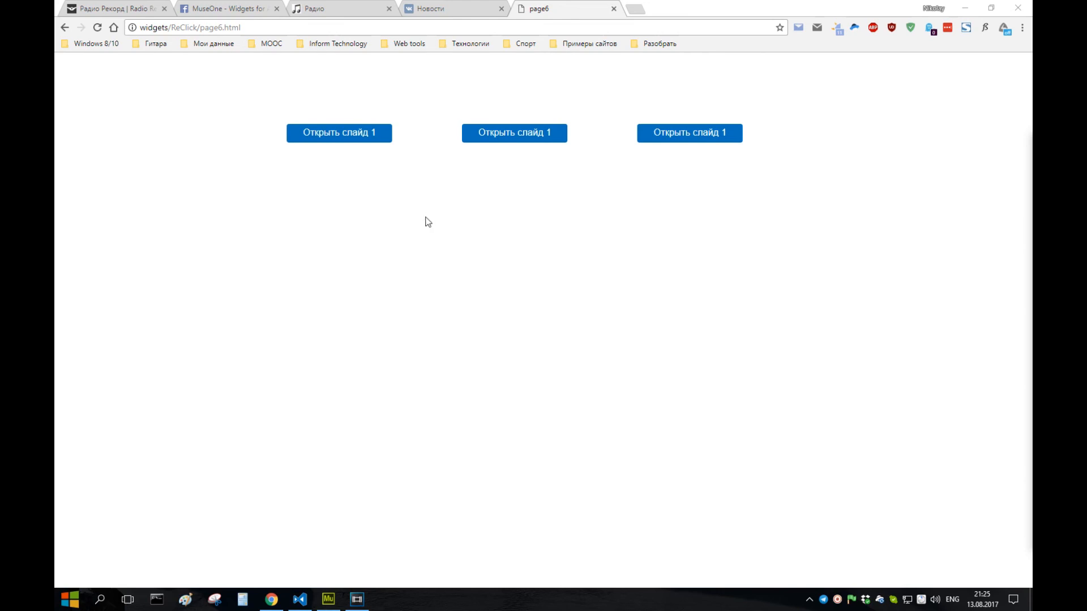
click(361, 138)
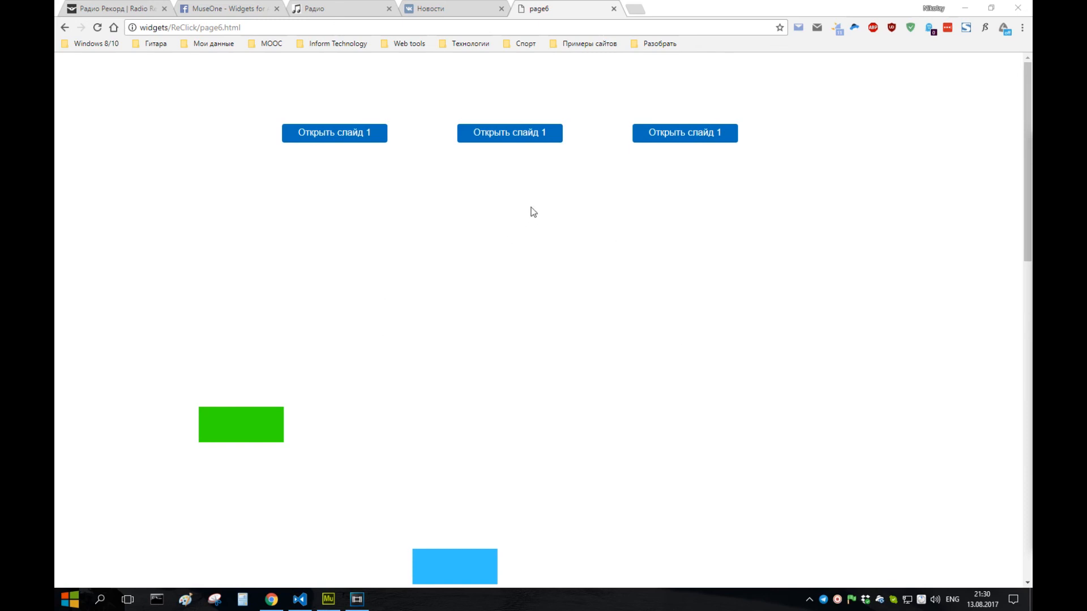
Test the scroll-triggered popup on page 6 by scrolling past the coloured blocks, and close the "Слайд 2" popup
scroll(532, 211, down, 1)
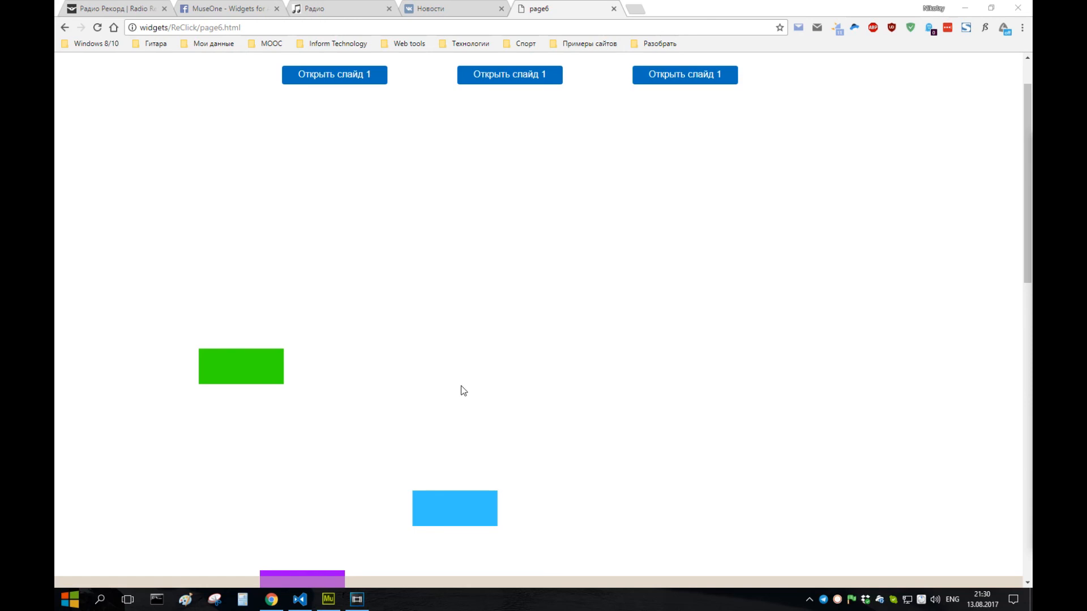
scroll(567, 243, down, 4)
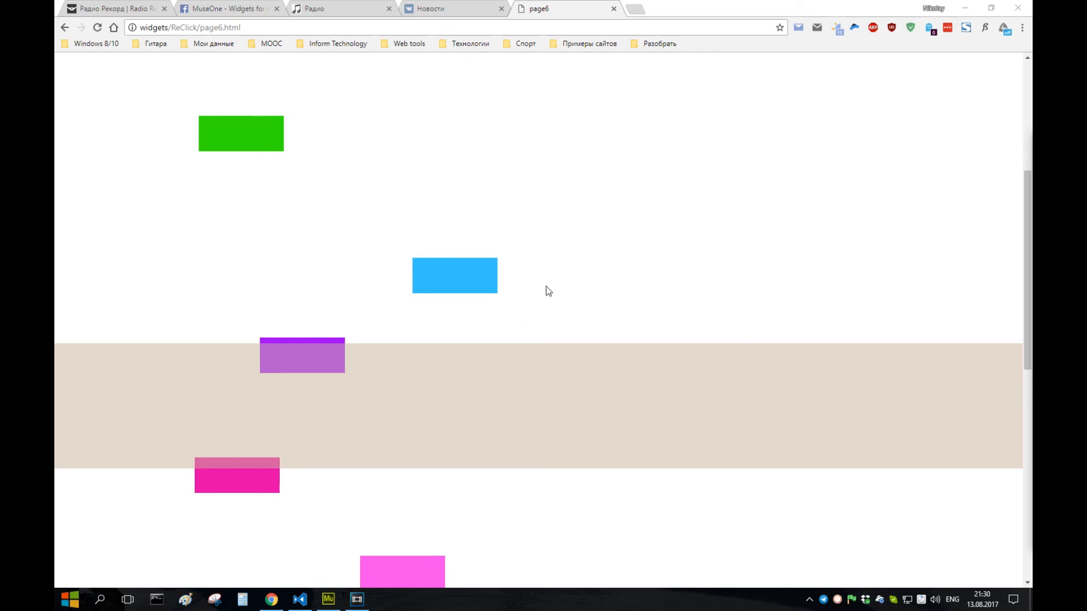
scroll(546, 289, up, 5)
scroll(552, 260, down, 11)
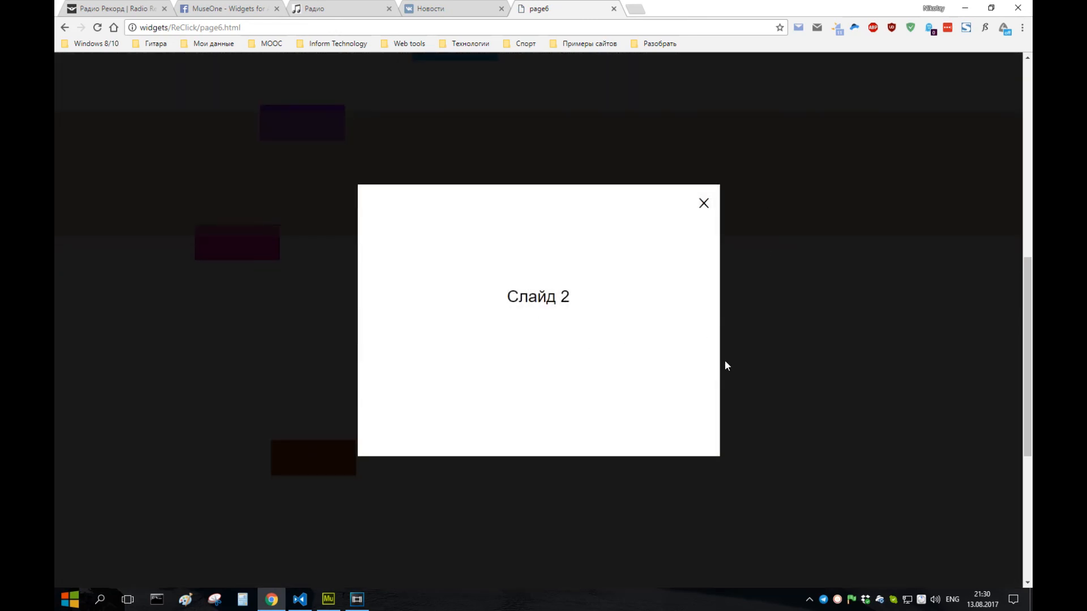
click(705, 205)
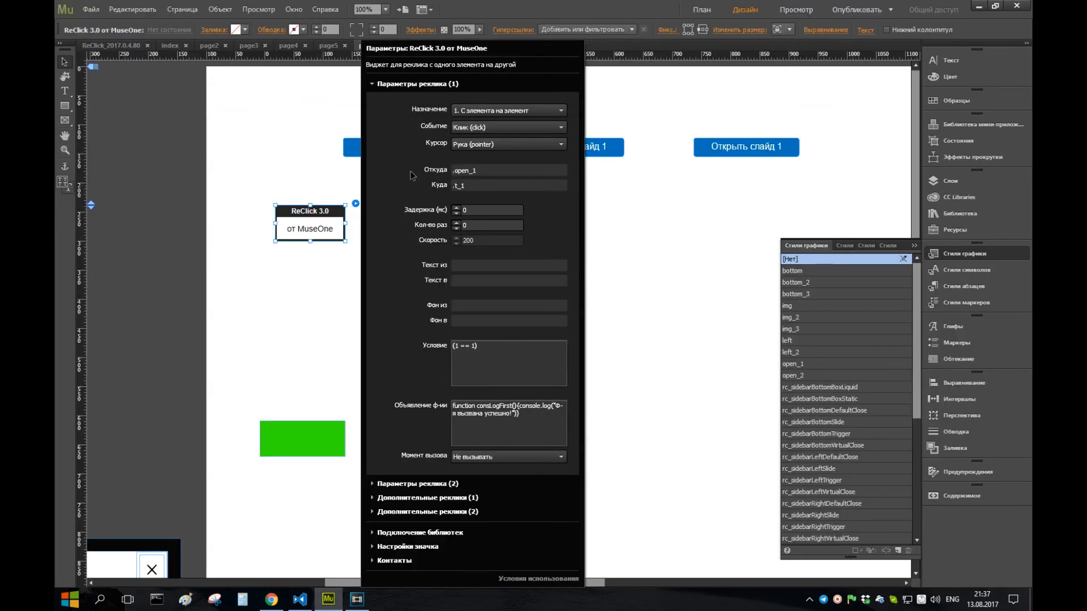
Switch to Adobe Muse and check the available event and cursor options in the ReClick 3.0 widget's first reclick parameters
click(549, 128)
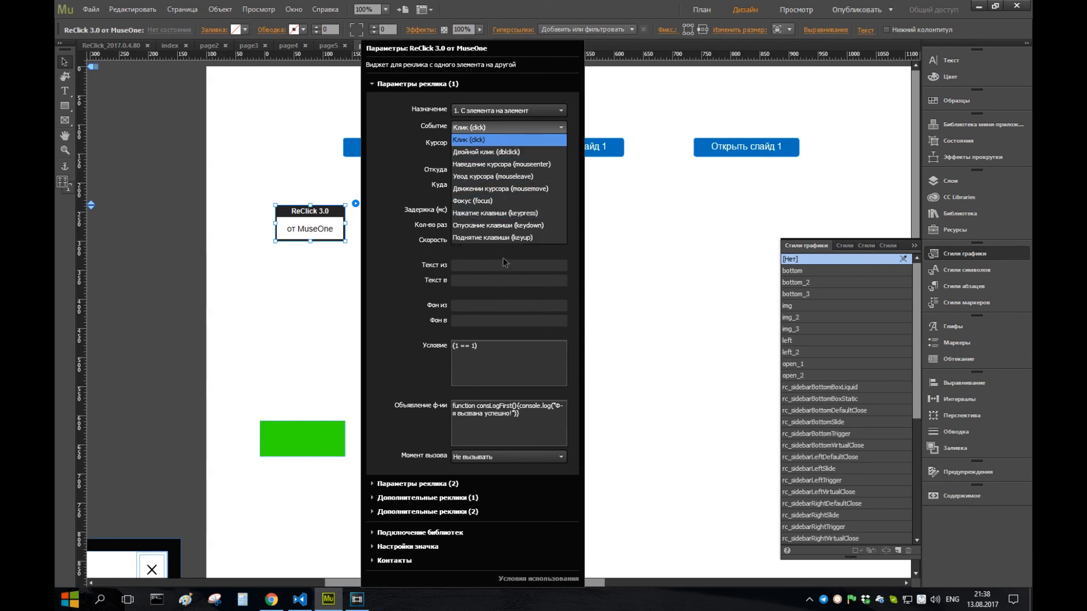
click(567, 244)
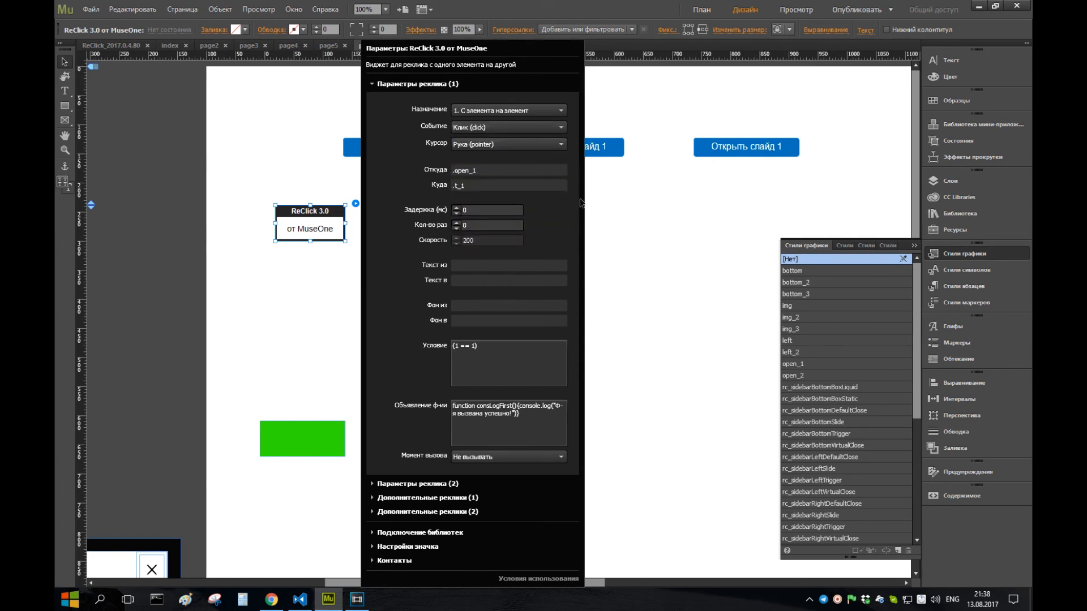
click(555, 146)
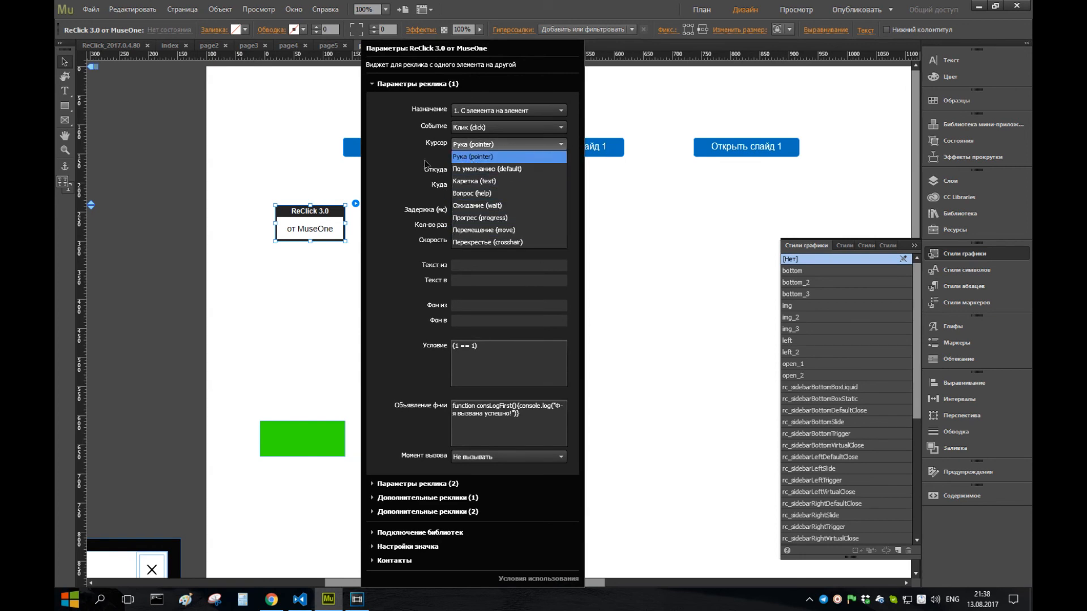
Check the available purpose options (Назначение) in the first reclick parameters, keeping "1. С элемента на элемент"
click(472, 162)
click(559, 115)
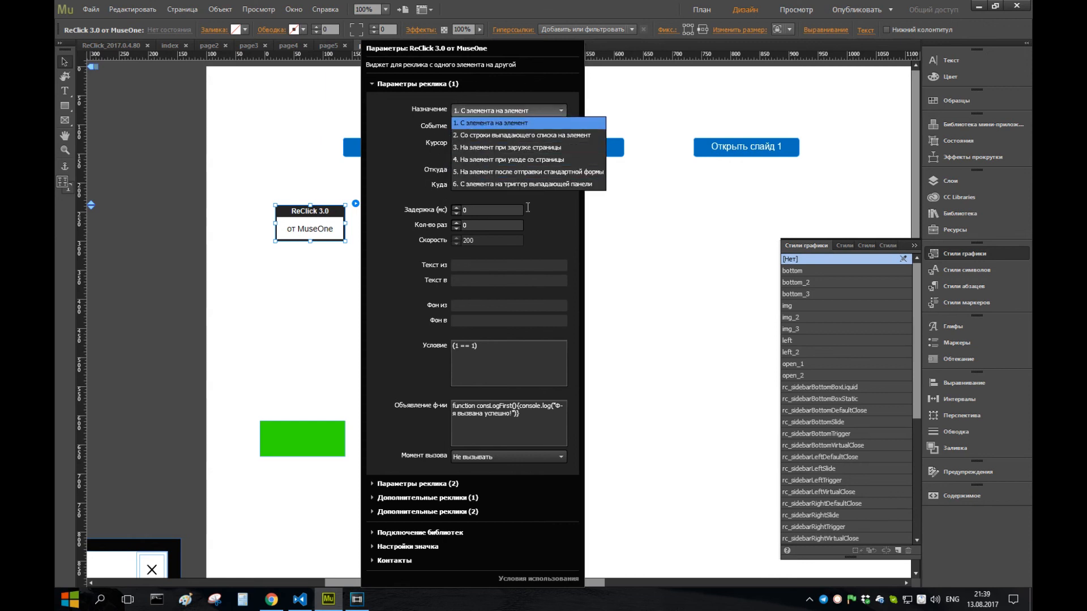
click(404, 182)
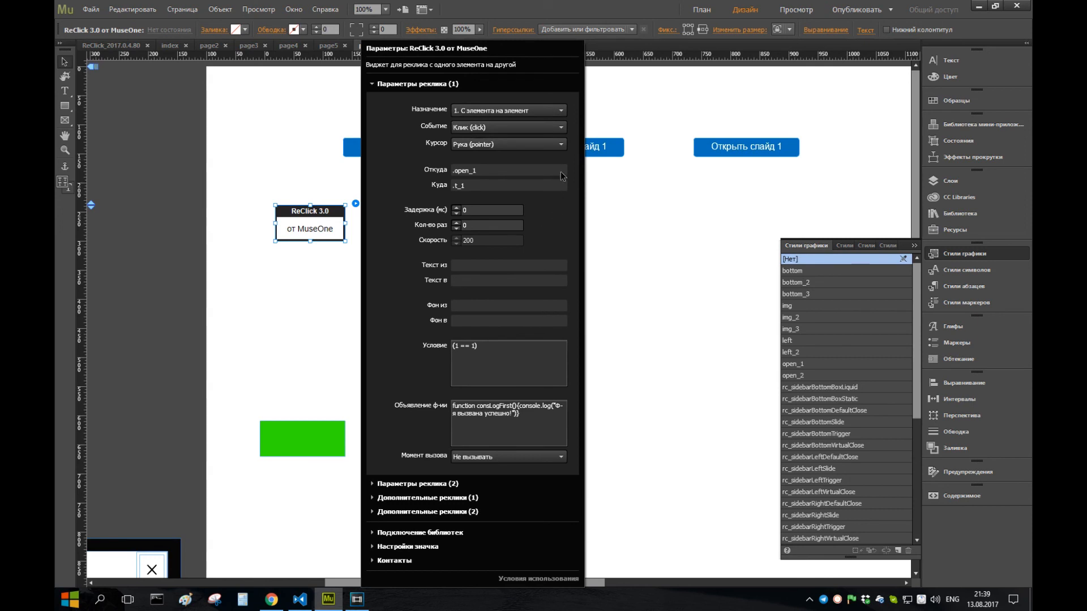
click(560, 116)
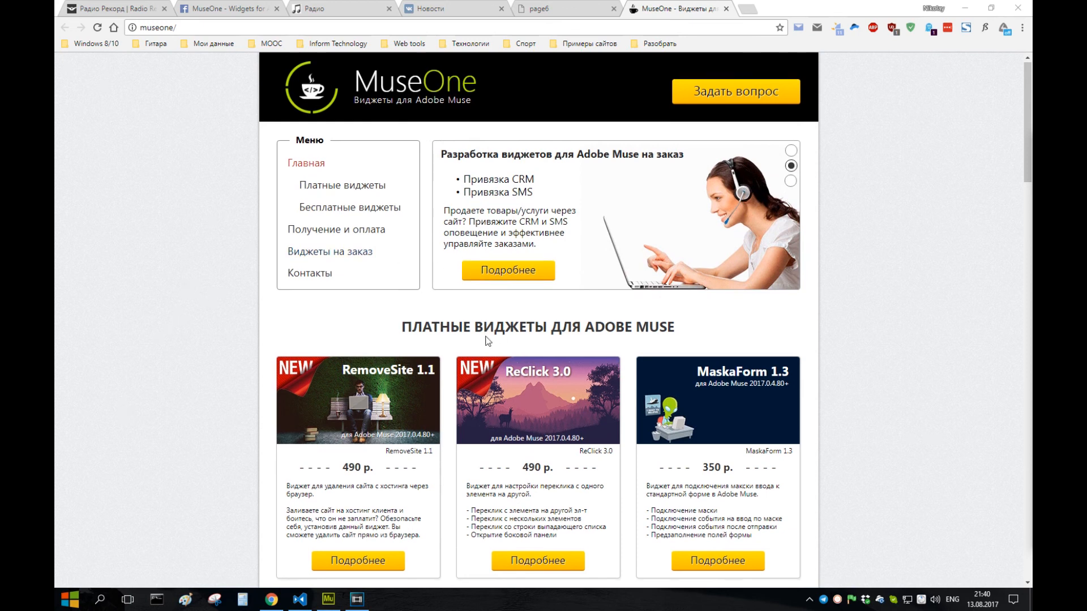
In Chrome, look over the paid widgets on the MuseOne site and browse the MuseOne VK community page down to its contacts section
scroll(498, 278, down, 4)
scroll(507, 204, up, 4)
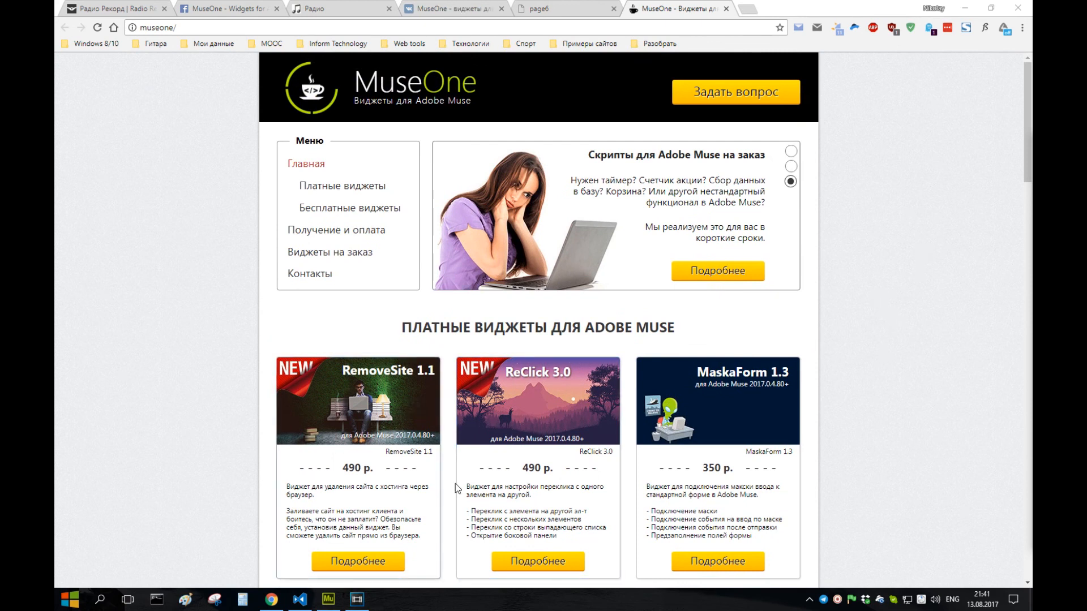
click(450, 9)
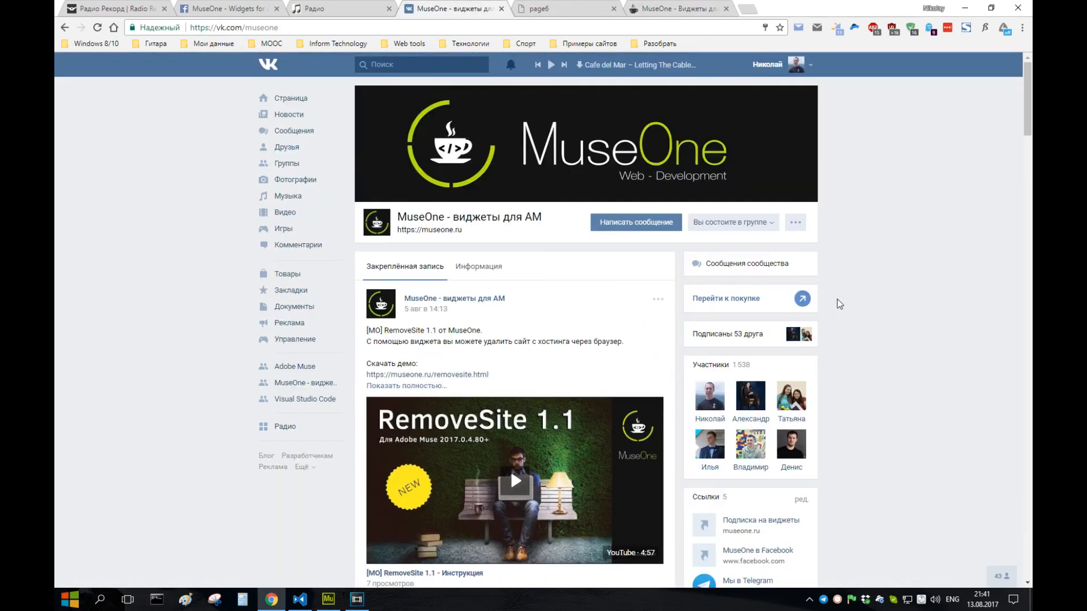
scroll(841, 301, down, 20)
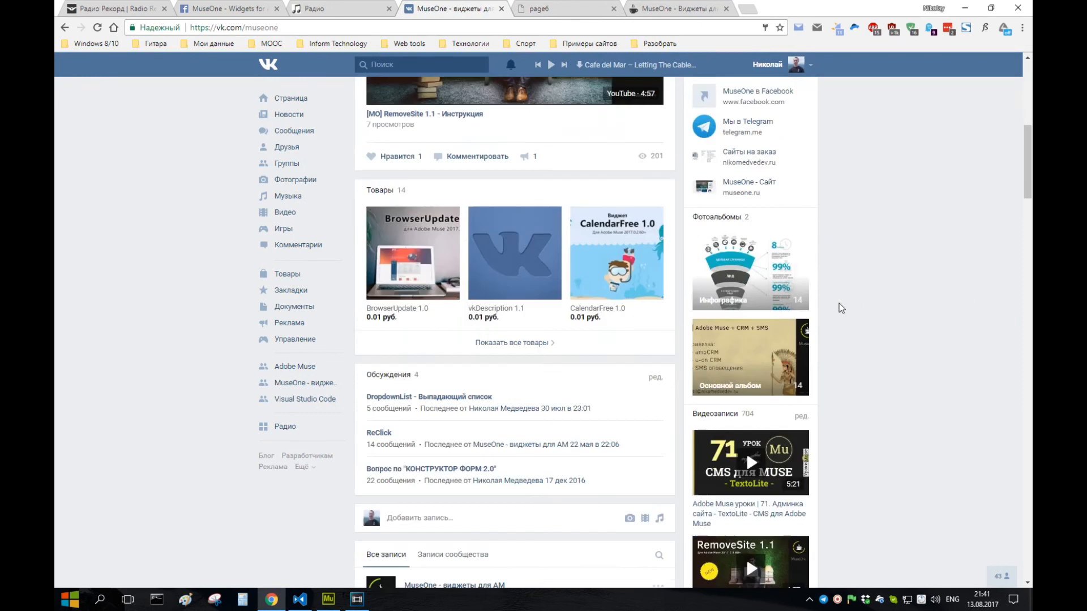
scroll(842, 379, up, 2)
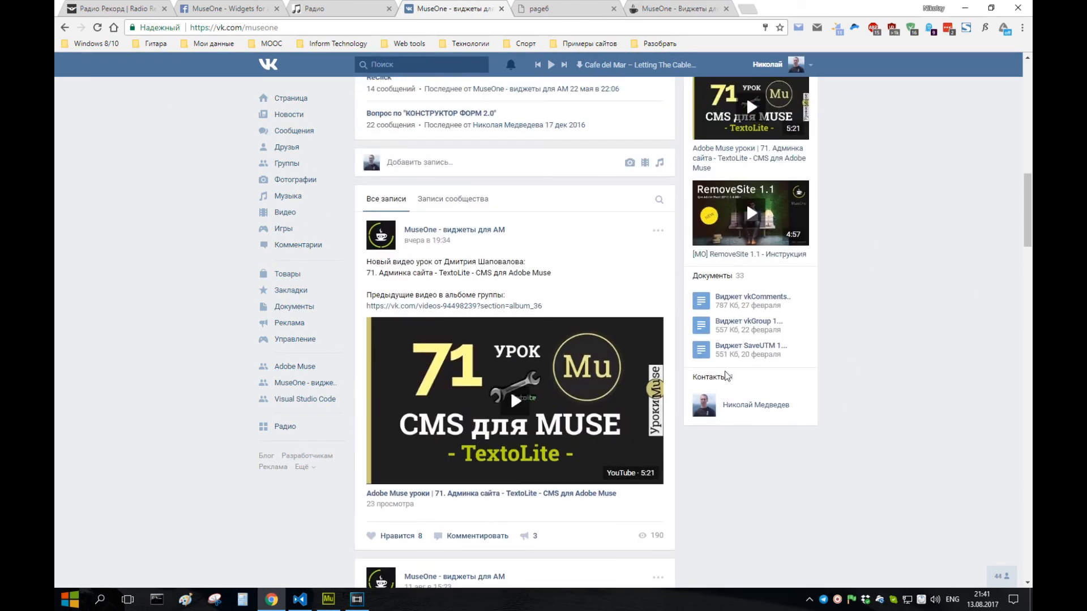